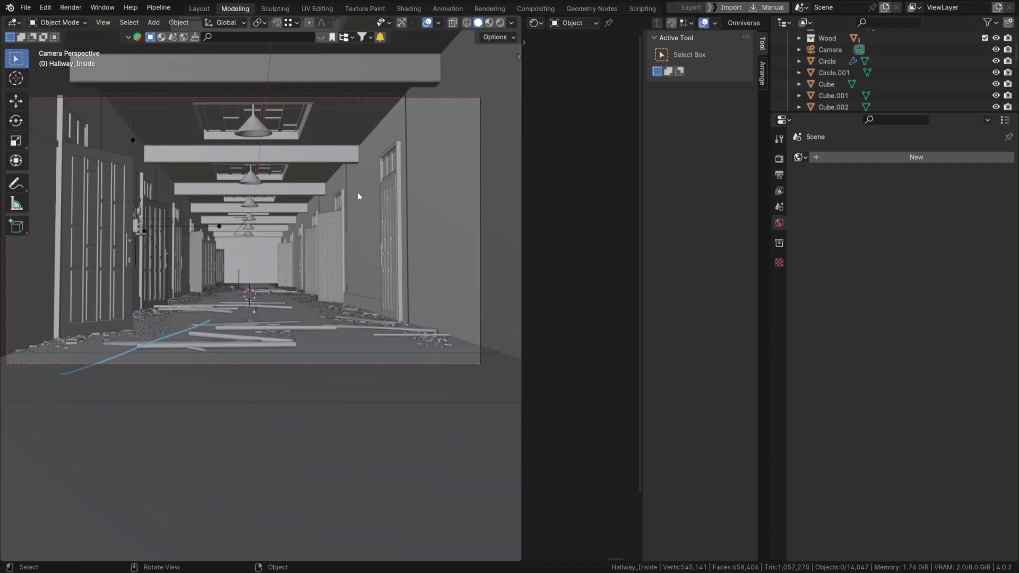
# Step: Sketch blue annotation lines across the hallway, then undo and erase them all
pyautogui.moveTo(361, 244); pyautogui.dragTo(249, 235)
pyautogui.hotkey('ctrl', 'z')
pyautogui.moveTo(367, 80); pyautogui.dragTo(100, 243)
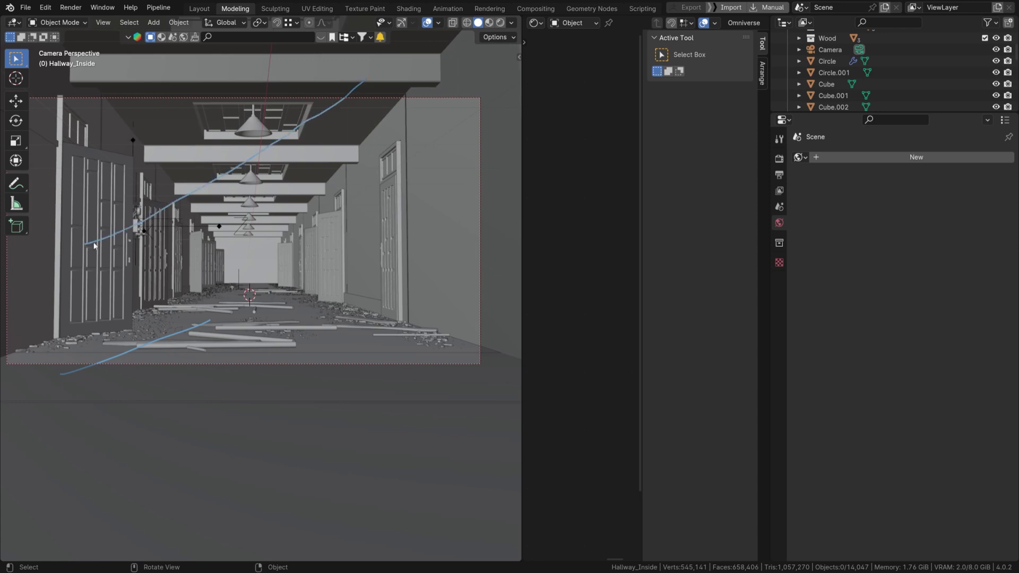
pyautogui.keyDown('ctrl'); pyautogui.moveTo(167, 325); pyautogui.dragTo(119, 349); pyautogui.keyUp('ctrl')
pyautogui.keyDown('ctrl'); pyautogui.moveTo(78, 253); pyautogui.dragTo(322, 111); pyautogui.keyUp('ctrl')
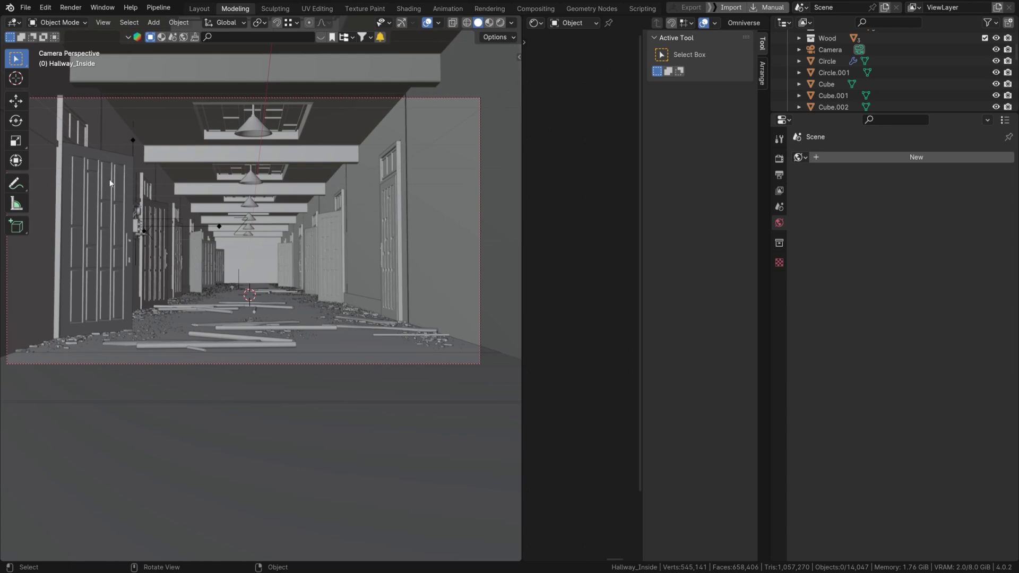
# Step: Undo a floor-edge annotation, widen the 3D view area and pan the camera view left
pyautogui.moveTo(11, 348); pyautogui.dragTo(96, 343)
pyautogui.hotkey('ctrl', 'z')
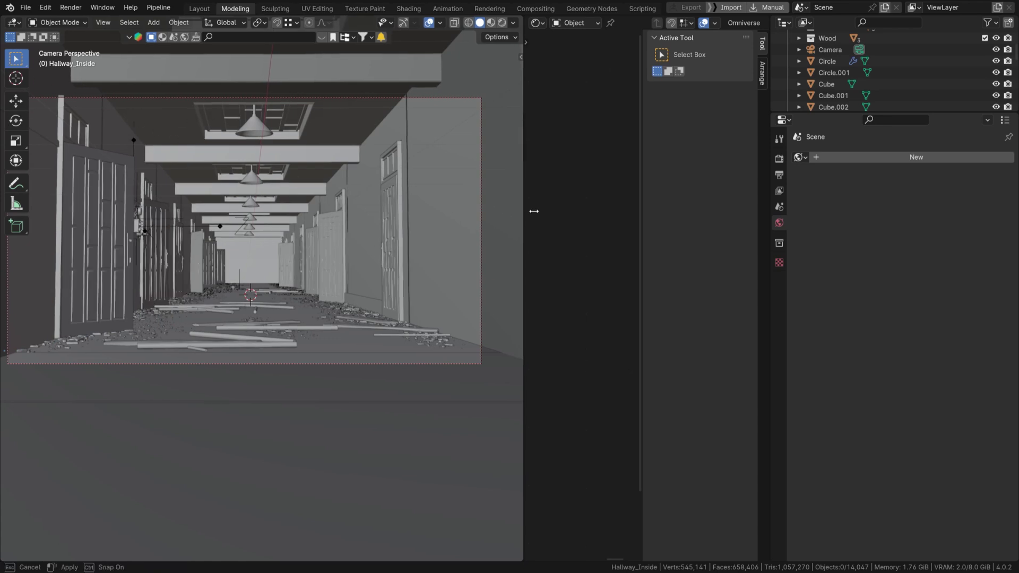
pyautogui.moveTo(518, 209); pyautogui.dragTo(567, 212)
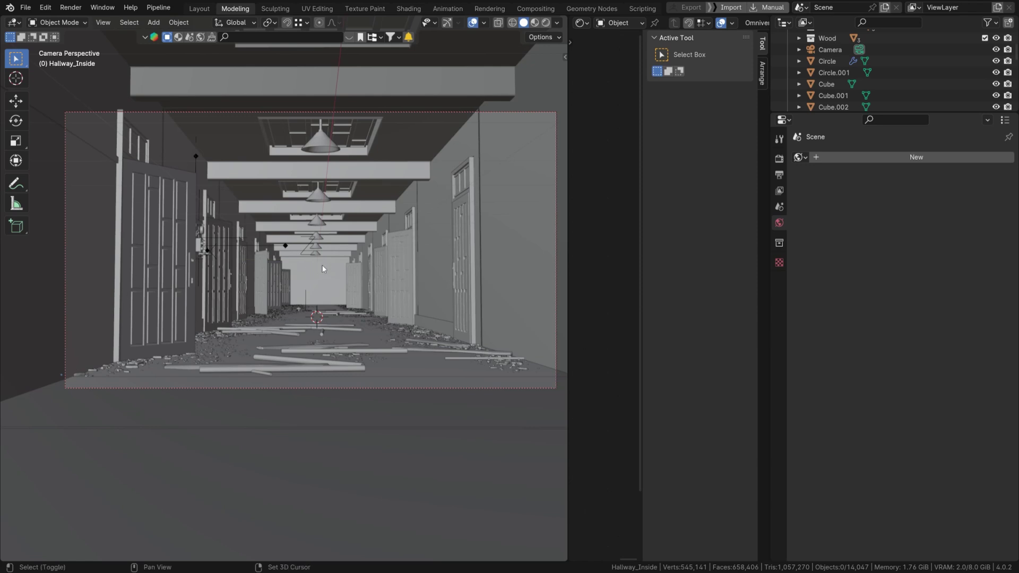
pyautogui.keyDown('shift'); pyautogui.moveTo(323, 266); pyautogui.dragTo(302, 265, button='middle'); pyautogui.keyUp('shift')
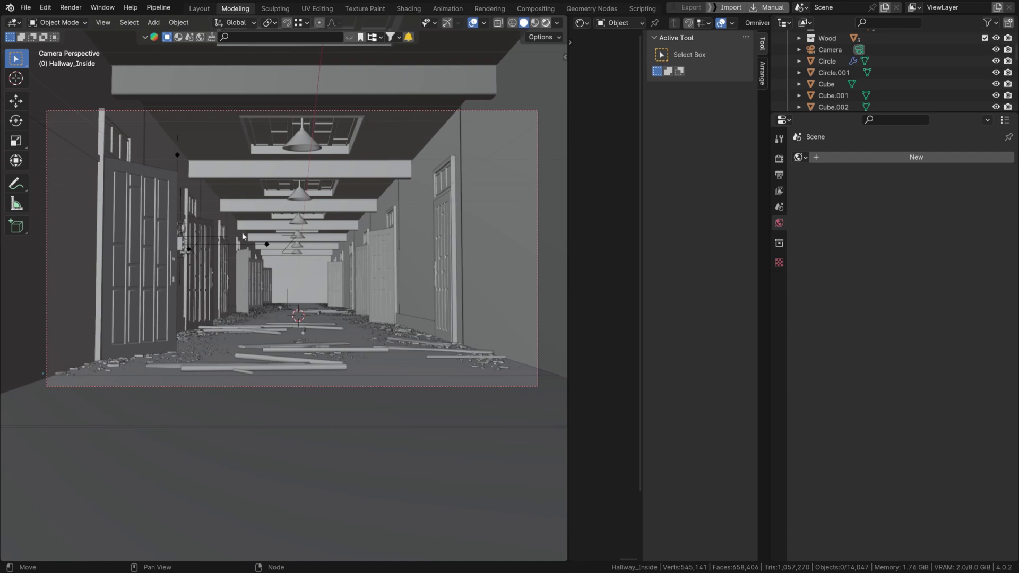
# Step: Switch the hallway view to Rendered shading and hide the viewport overlays
pyautogui.press('z')
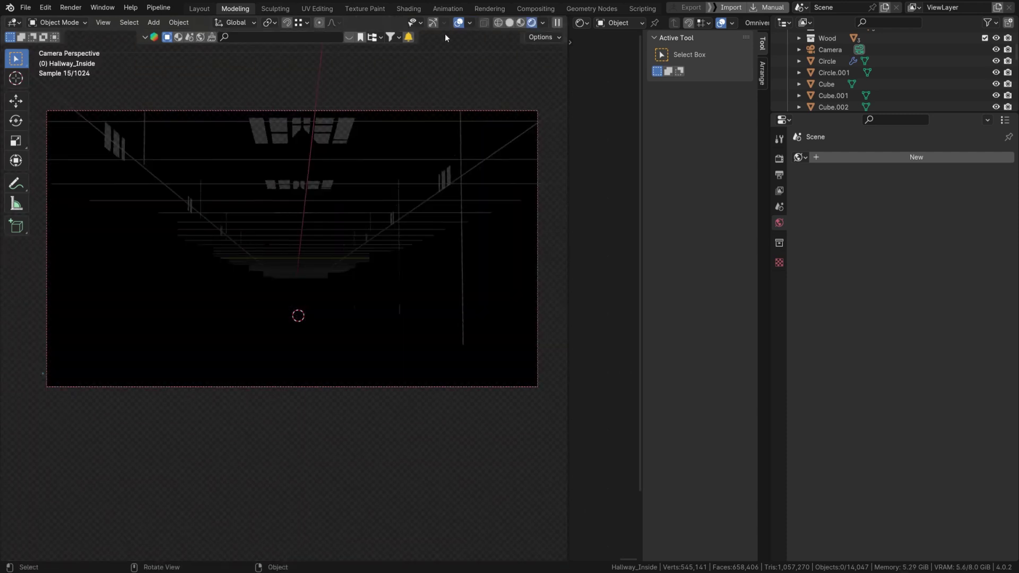
pyautogui.click(457, 23)
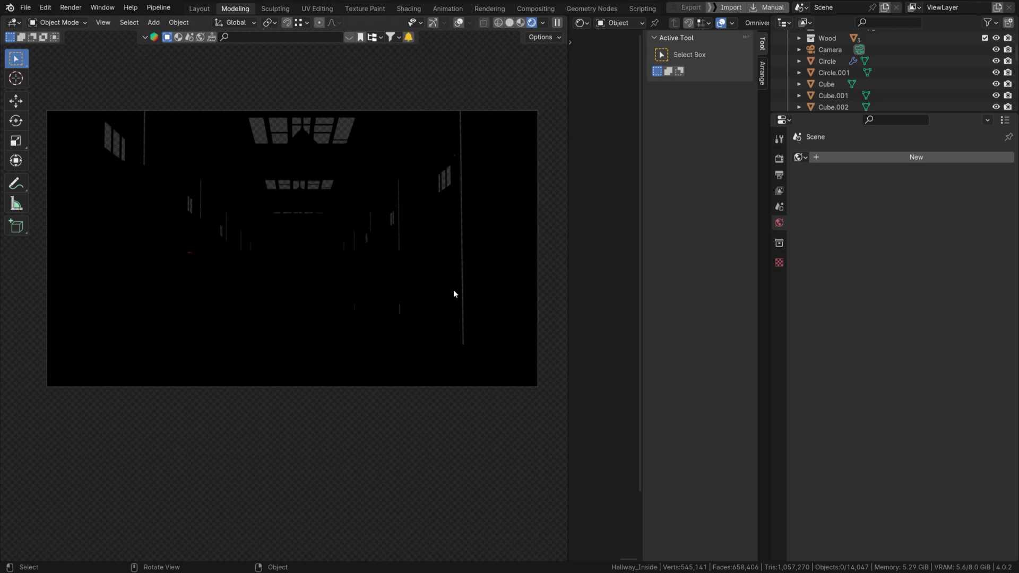
# Step: Create a new world, then turn off Film > Transparent in the Render properties
pyautogui.click(885, 157)
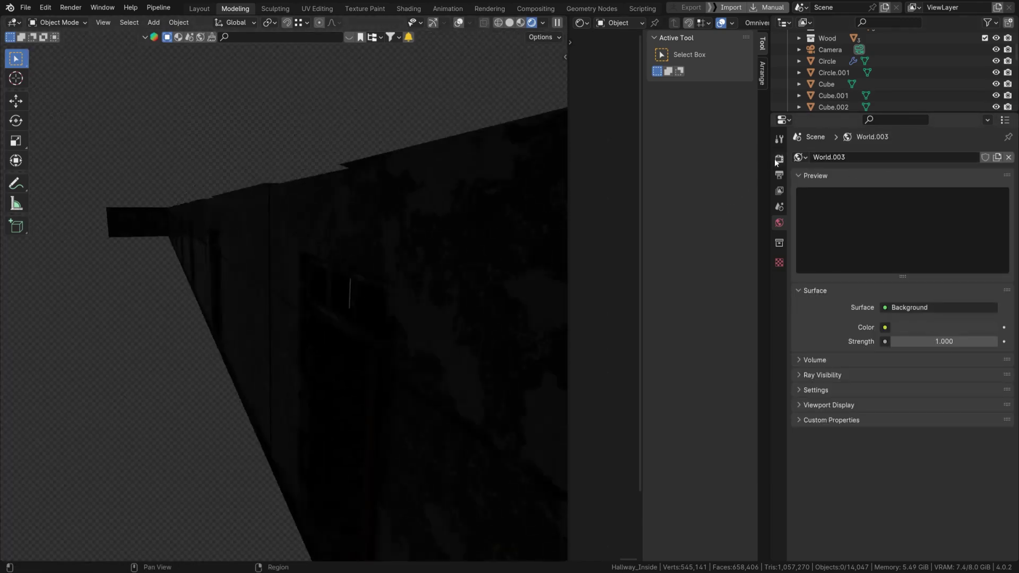
pyautogui.click(779, 159)
pyautogui.scroll(-1, 831, 208)
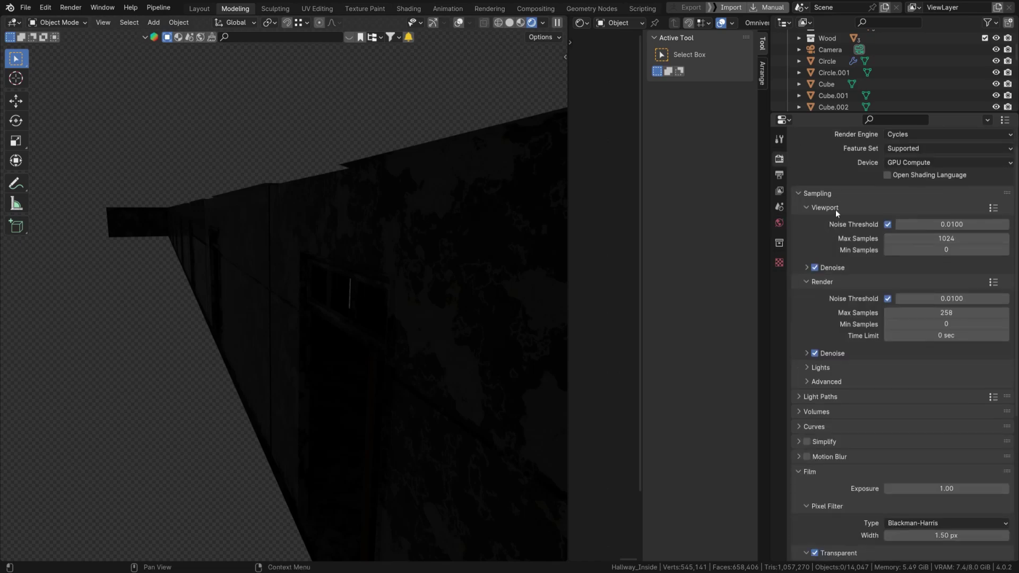
pyautogui.scroll(-3, 813, 239)
pyautogui.scroll(-4, 813, 291)
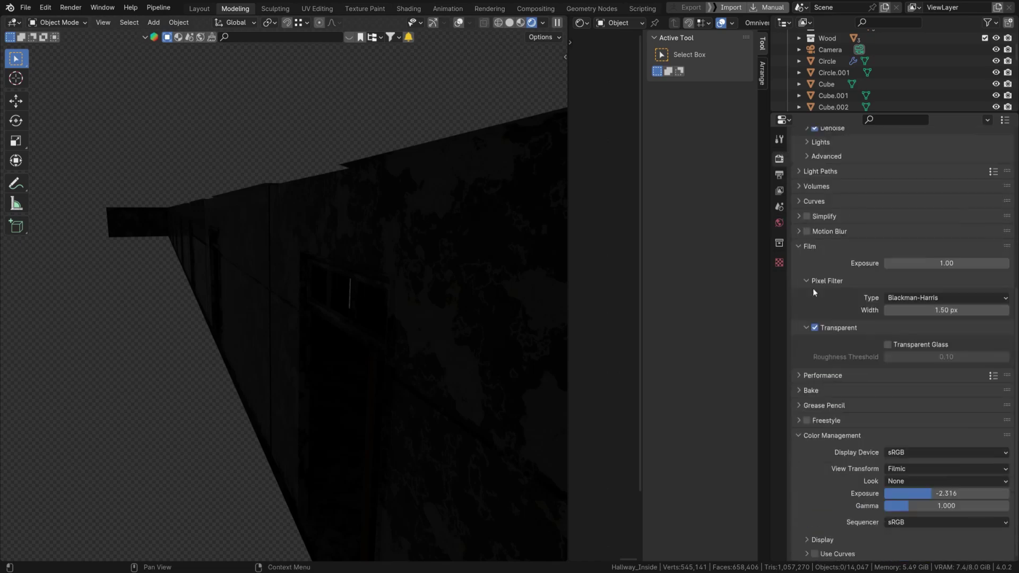
pyautogui.click(816, 329)
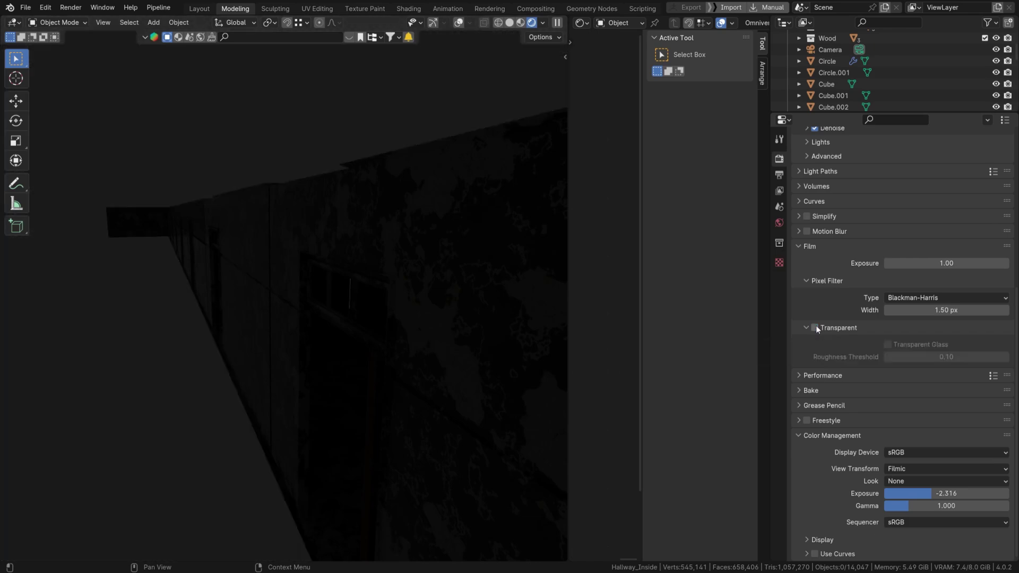
pyautogui.moveTo(351, 160); pyautogui.dragTo(378, 149, button='middle')
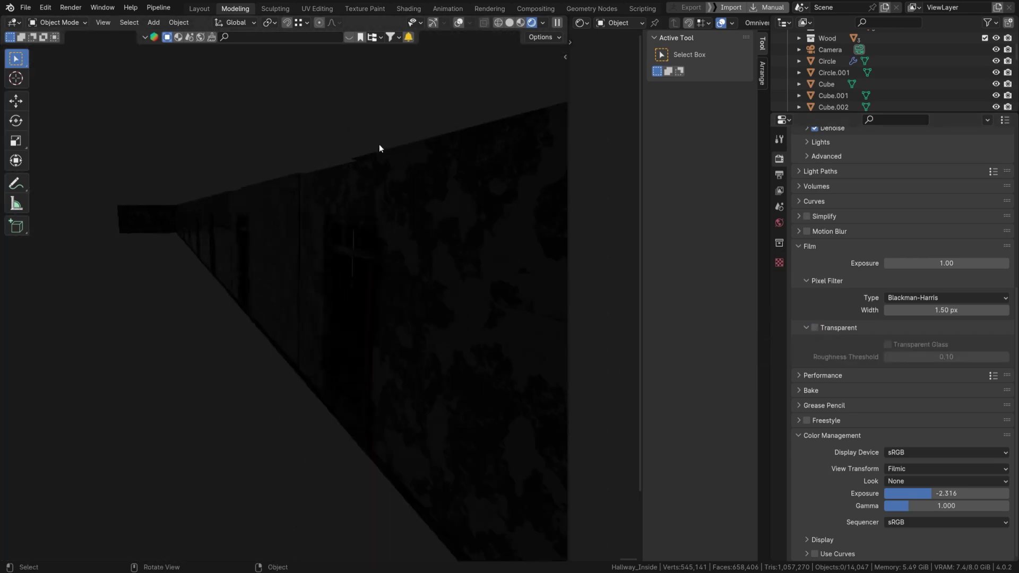
# Step: Toggle film transparency on and off again, leaving it off, and return to World properties
pyautogui.click(812, 328)
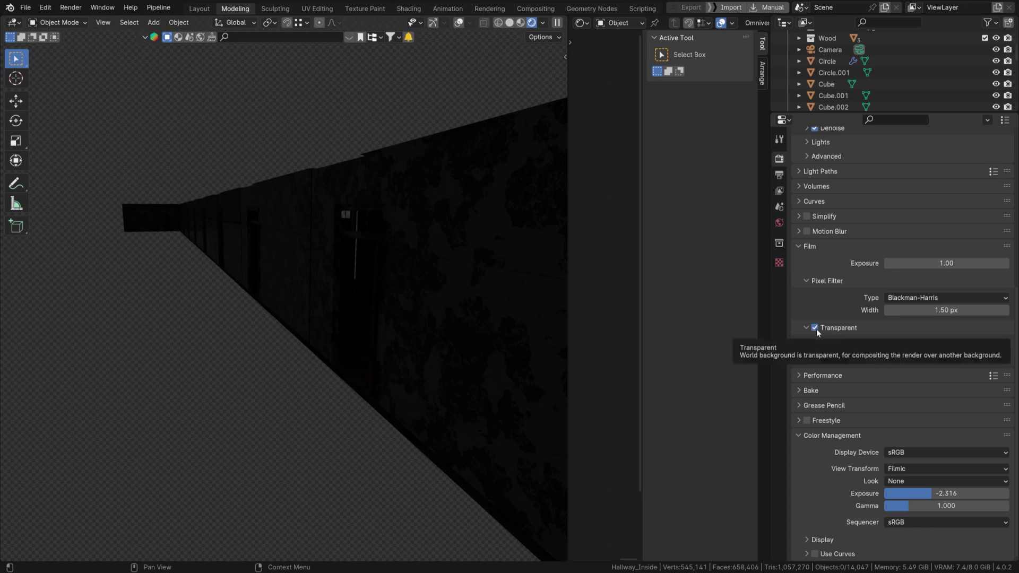
pyautogui.click(815, 329)
pyautogui.moveTo(255, 178)
pyautogui.mouseDown(button='middle')
pyautogui.moveTo(336, 180)
pyautogui.moveTo(326, 167)
pyautogui.mouseUp(button='middle')
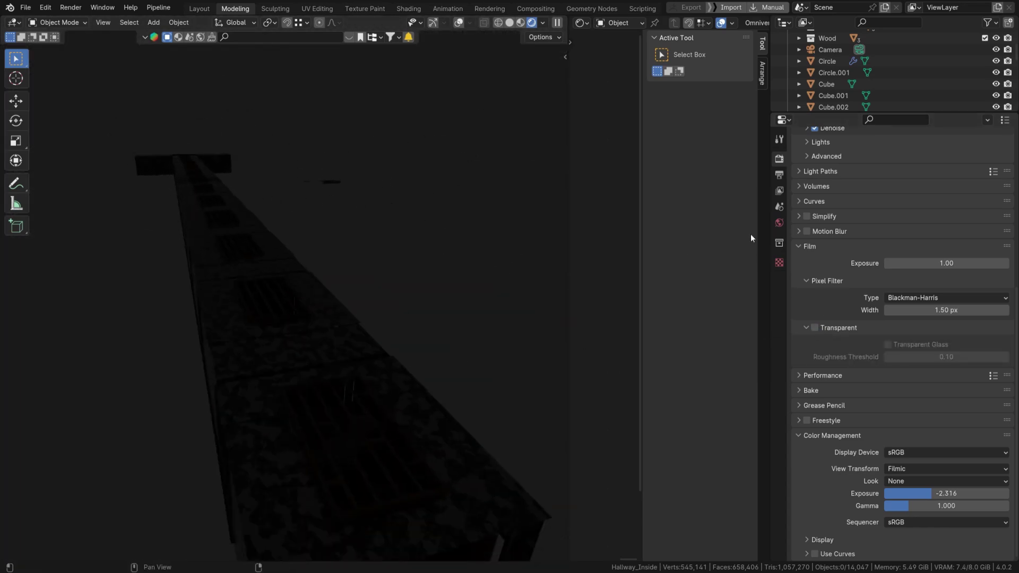
pyautogui.click(779, 224)
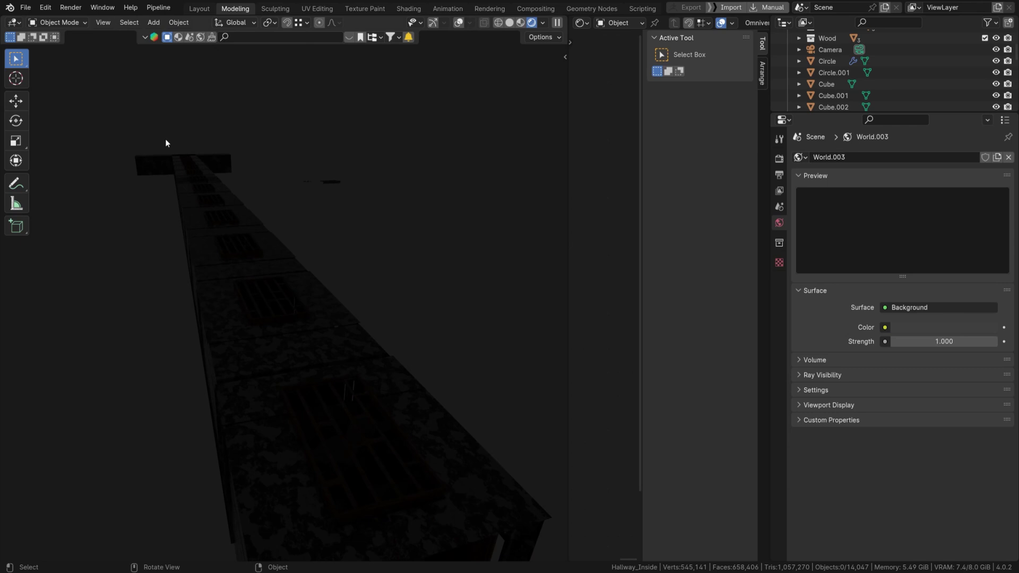
# Step: From the camera view, raise the world colour to white and list inputs for its Color socket
pyautogui.press('KP_0')
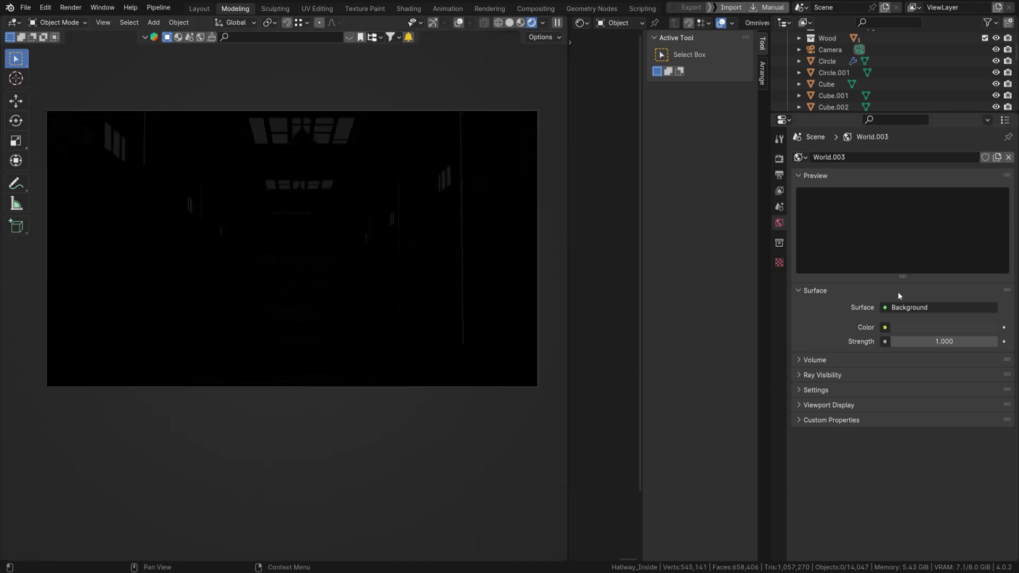
pyautogui.click(926, 327)
pyautogui.moveTo(995, 239); pyautogui.dragTo(994, 151)
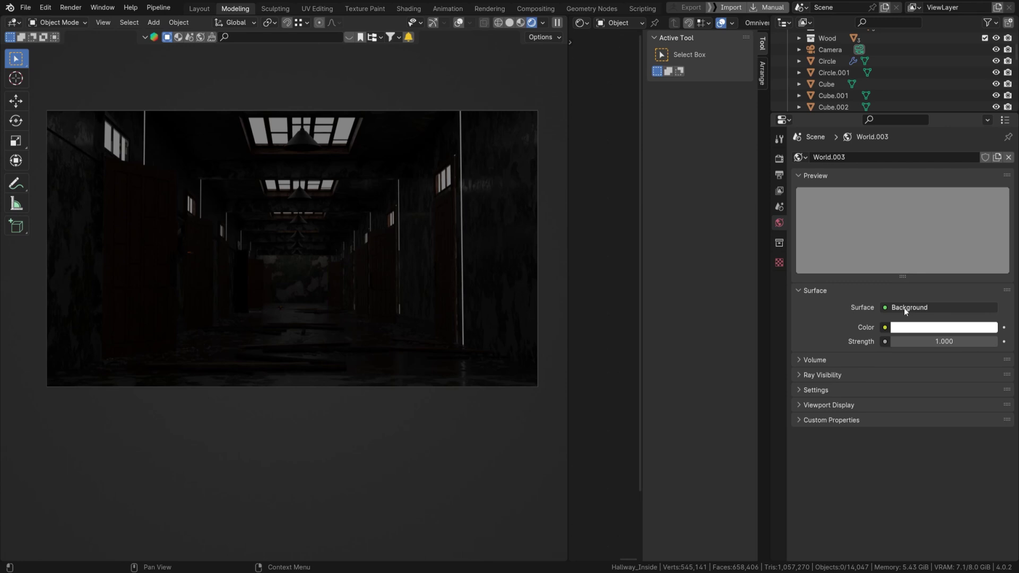
pyautogui.click(884, 328)
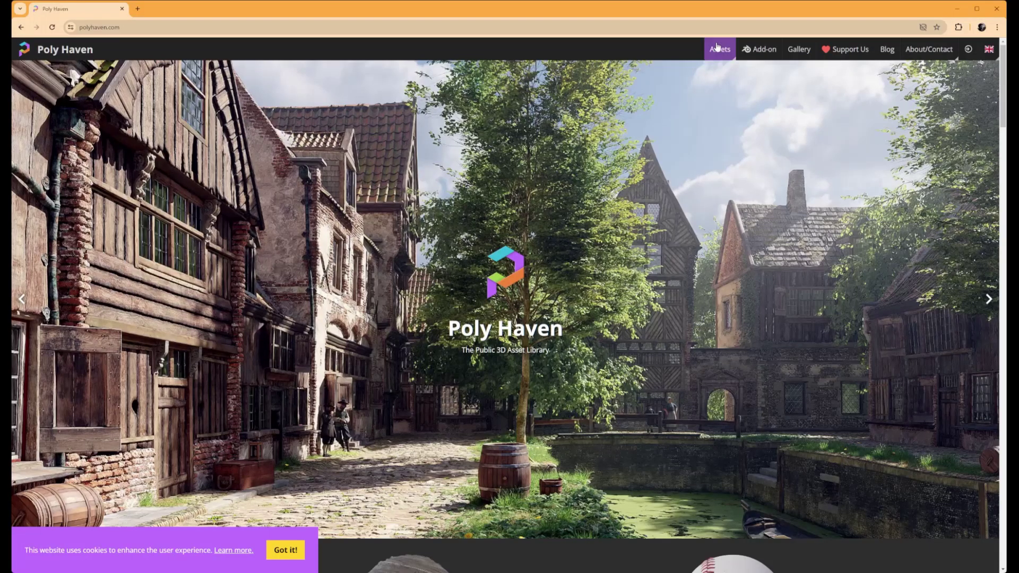
pyautogui.moveTo(720, 49)
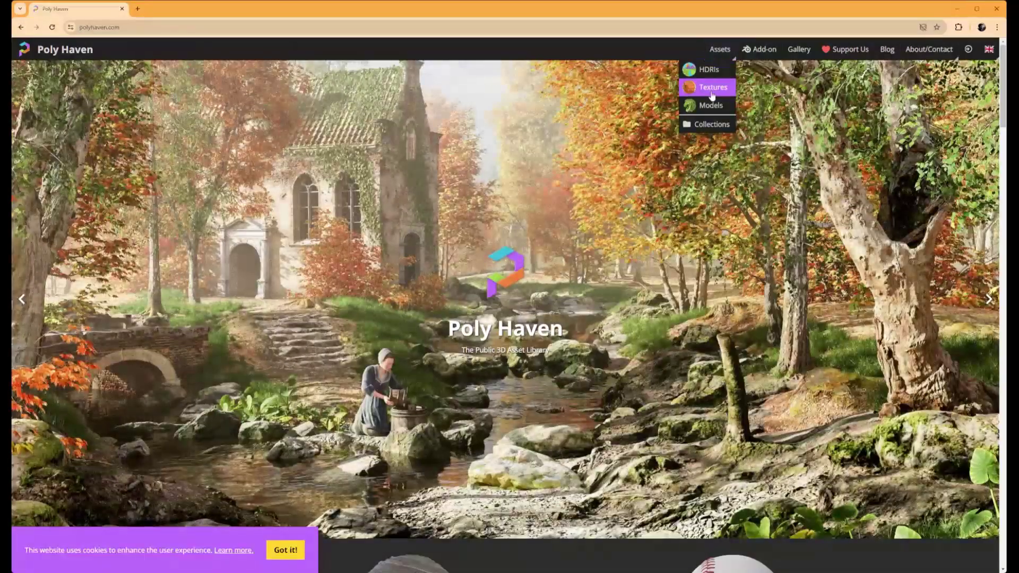
# Step: Browse Poly Haven's HDRIs listing for an outdoor environment
pyautogui.click(708, 69)
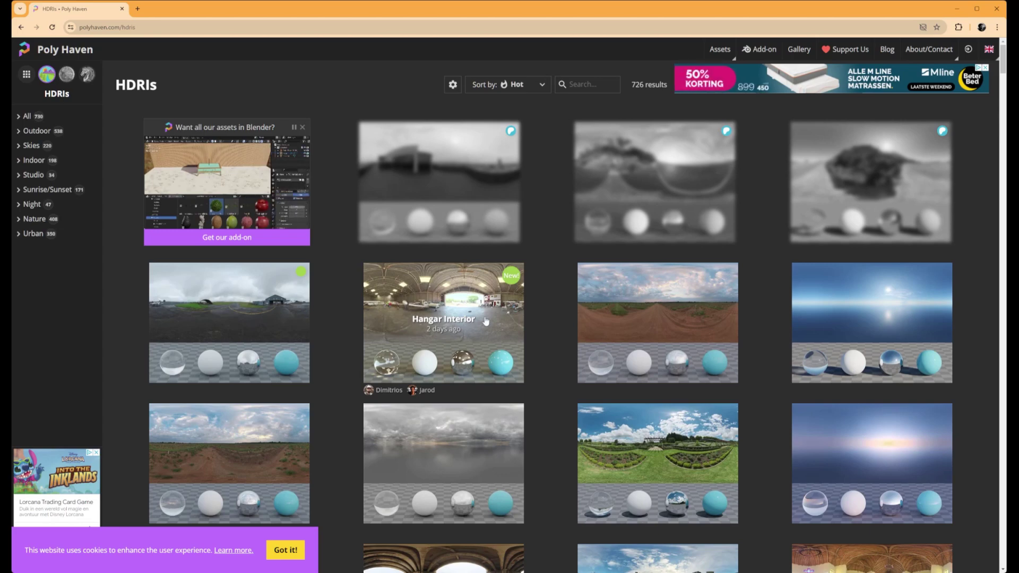
pyautogui.scroll(-3, 444, 340)
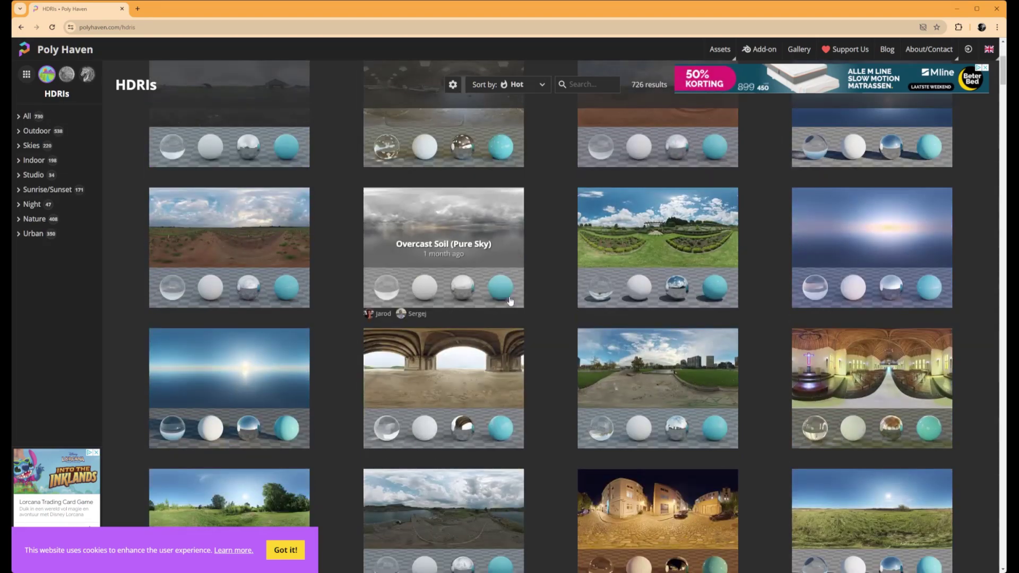
pyautogui.scroll(-2, 444, 339)
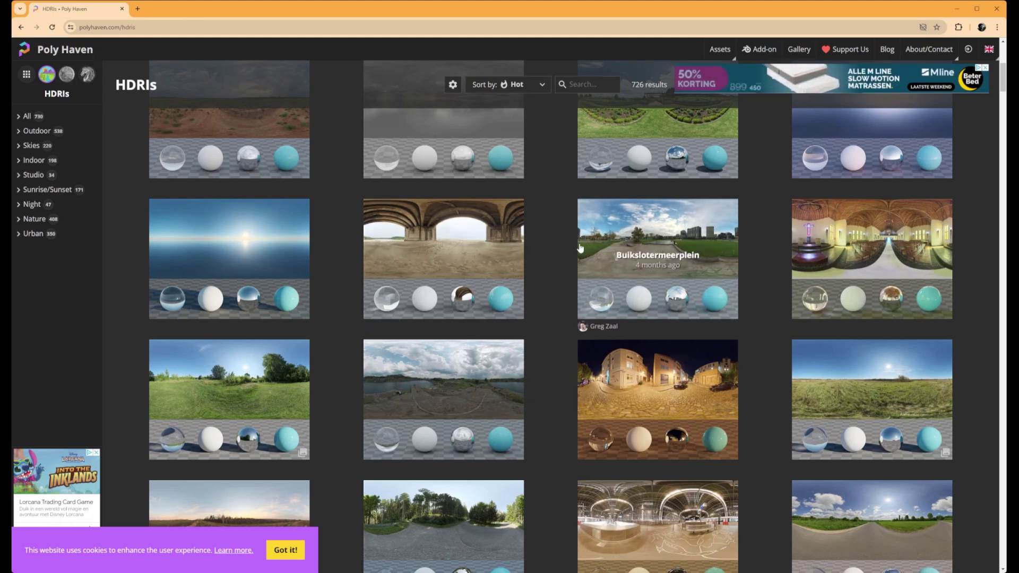
pyautogui.scroll(-5, 605, 243)
pyautogui.scroll(-5, 637, 254)
pyautogui.scroll(-5, 673, 265)
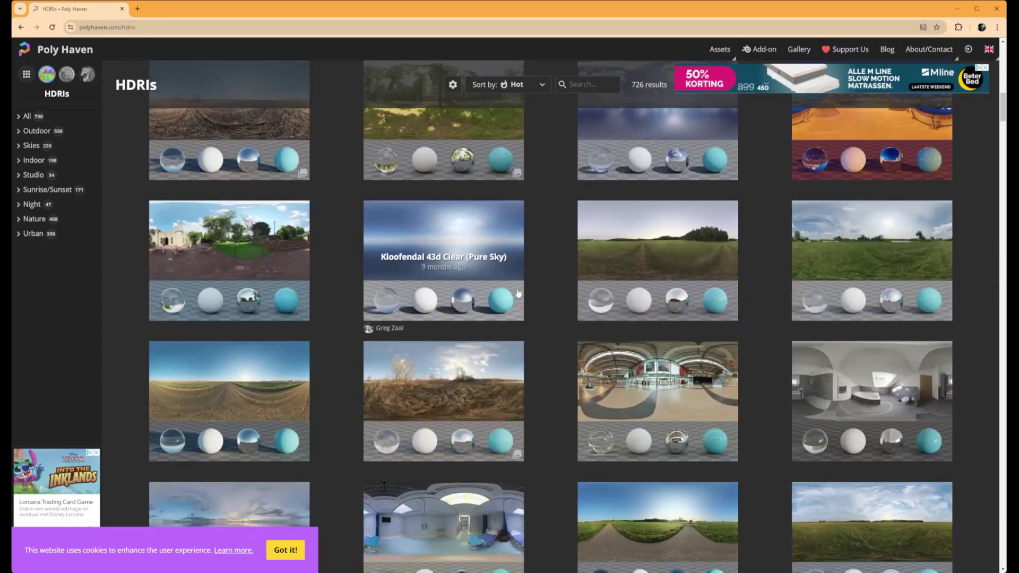
pyautogui.scroll(-3, 673, 265)
pyautogui.scroll(-3, 478, 263)
pyautogui.scroll(1, 424, 261)
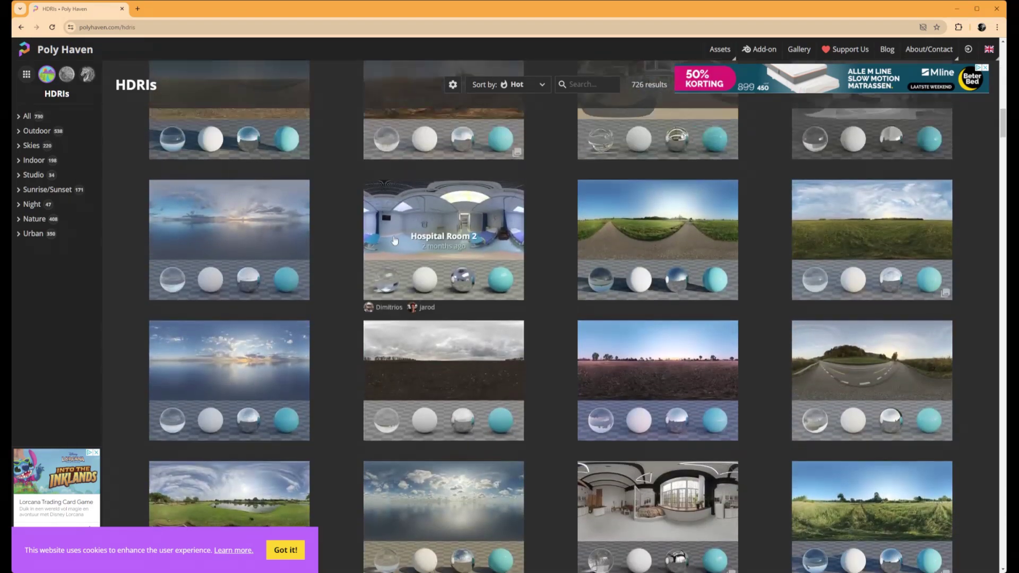
pyautogui.scroll(-2, 254, 216)
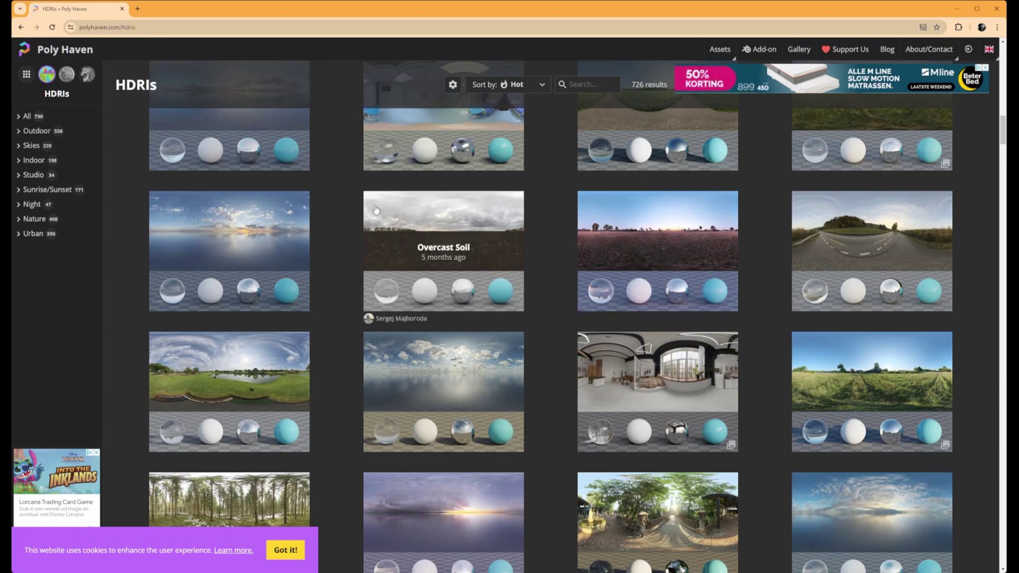
pyautogui.scroll(-2, 214, 350)
pyautogui.scroll(-1, 319, 358)
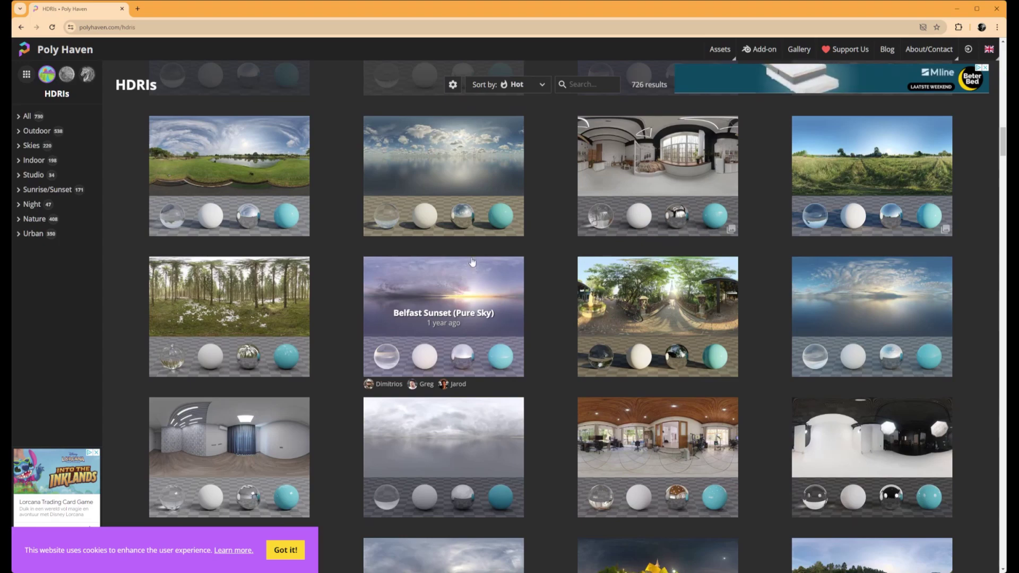
pyautogui.scroll(-3, 472, 263)
pyautogui.scroll(-1, 478, 239)
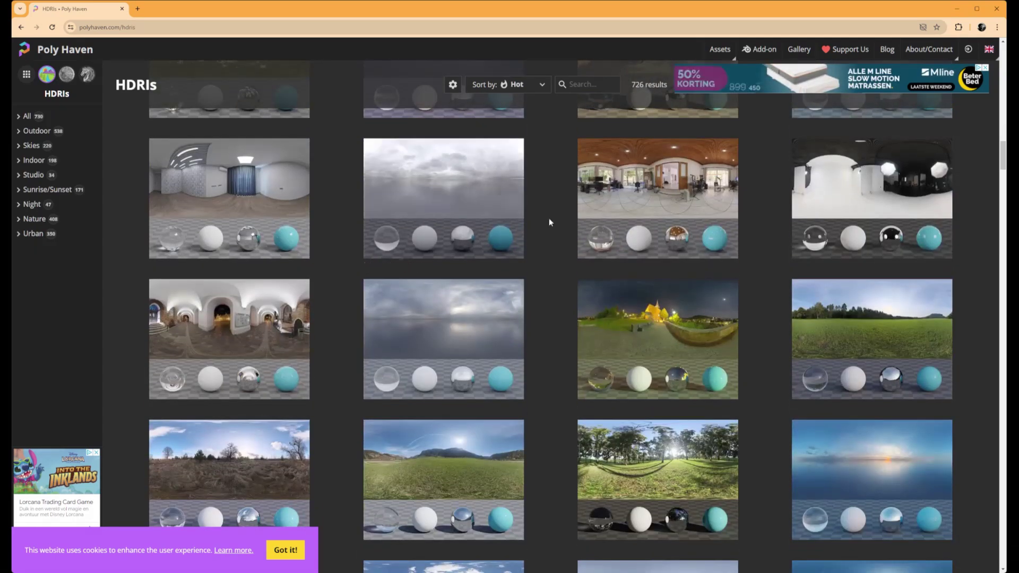
pyautogui.scroll(-3, 489, 231)
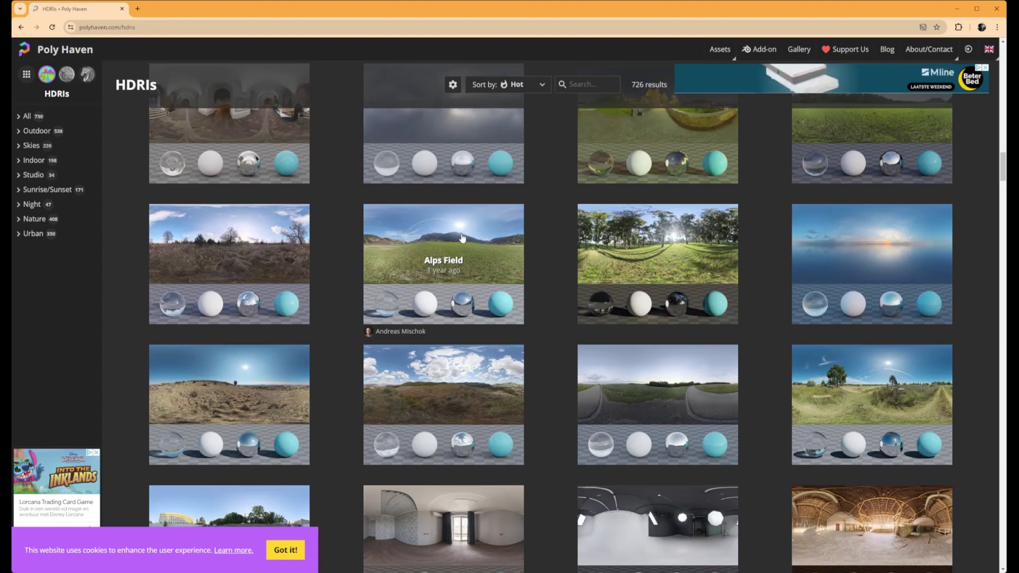
pyautogui.scroll(-3, 549, 250)
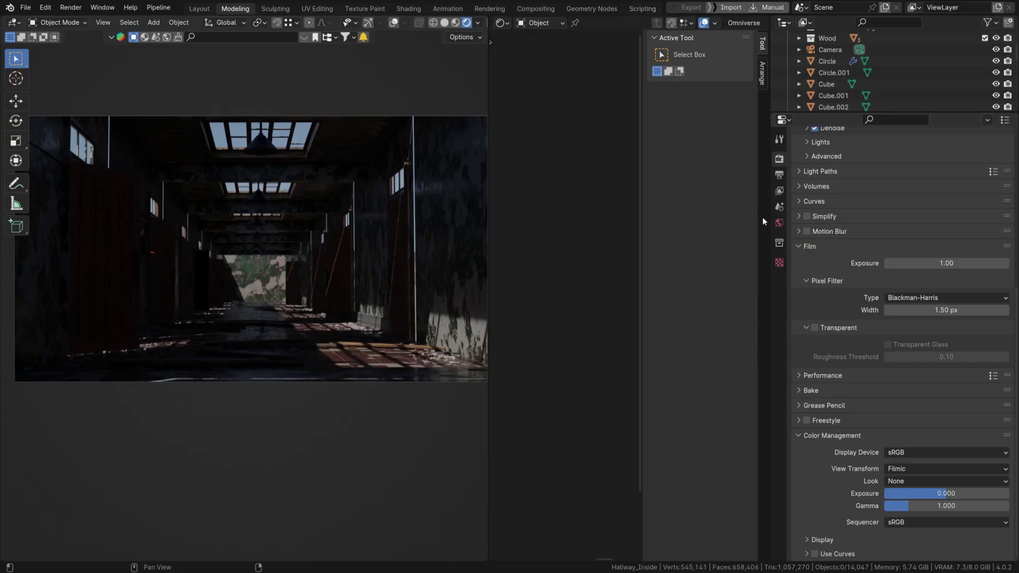
# Step: Show the World settings, narrow the render view and close the empty area beside it
pyautogui.click(780, 222)
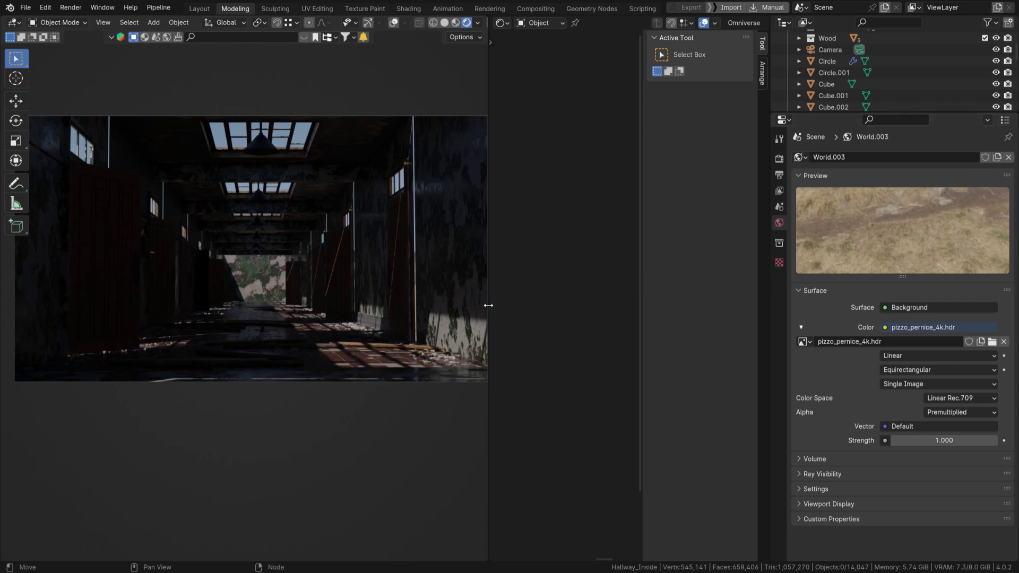
pyautogui.moveTo(487, 305); pyautogui.dragTo(428, 305)
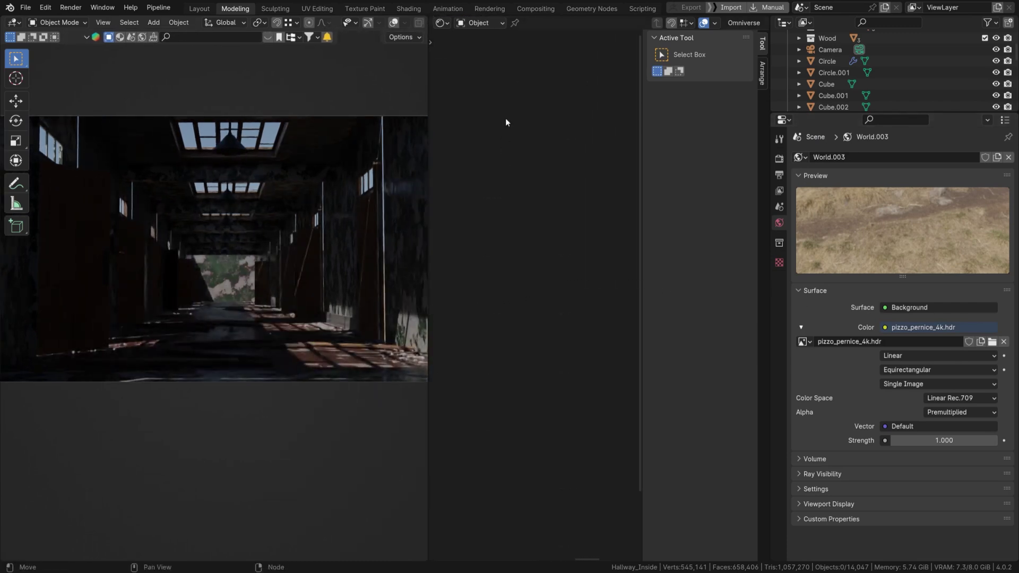
pyautogui.click(488, 23)
pyautogui.hotkey('ctrl', 'space')
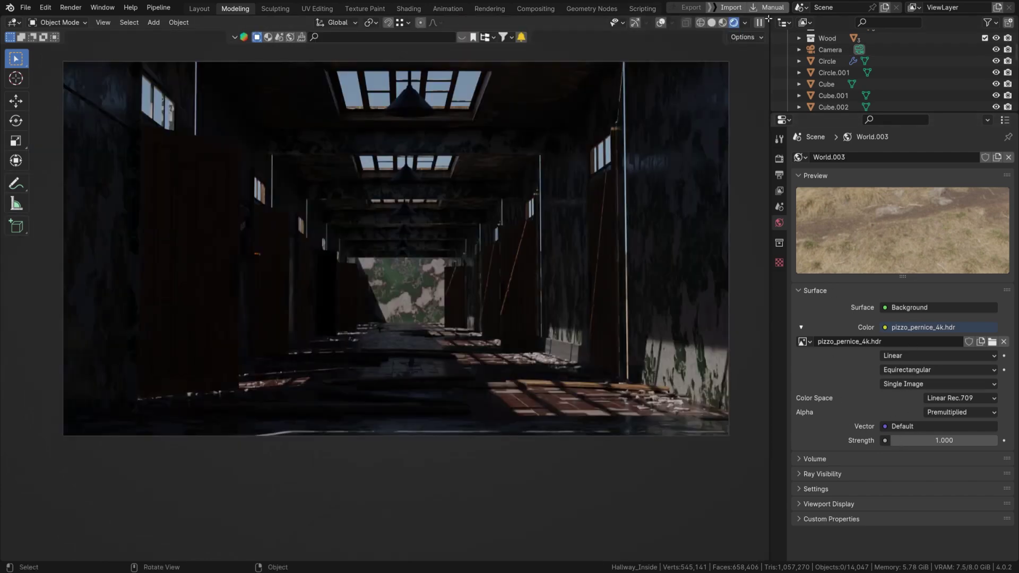
# Step: Split off a Shader Editor beside the render view and show the World's node graph
pyautogui.moveTo(767, 17); pyautogui.dragTo(526, 24)
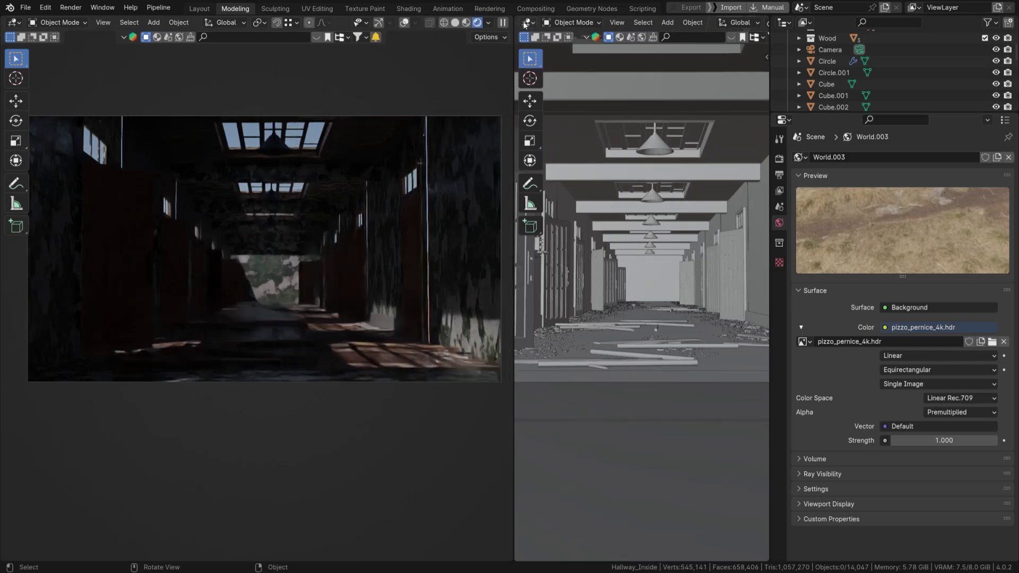
pyautogui.click(527, 23)
pyautogui.click(581, 128)
pyautogui.click(565, 22)
pyautogui.click(566, 63)
pyautogui.moveTo(641, 98); pyautogui.dragTo(769, 98)
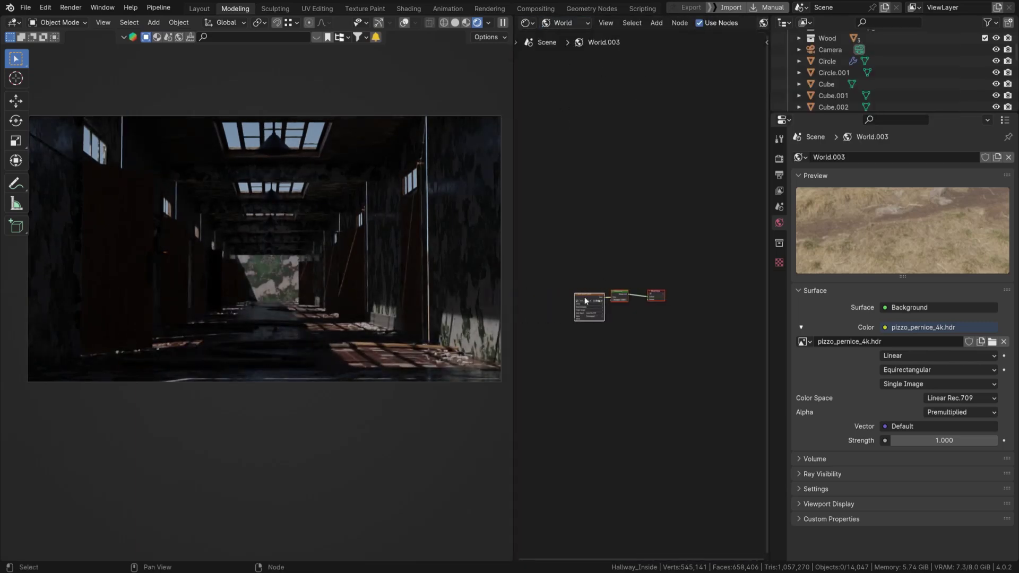
pyautogui.scroll(4, 577, 303)
pyautogui.scroll(2, 608, 261)
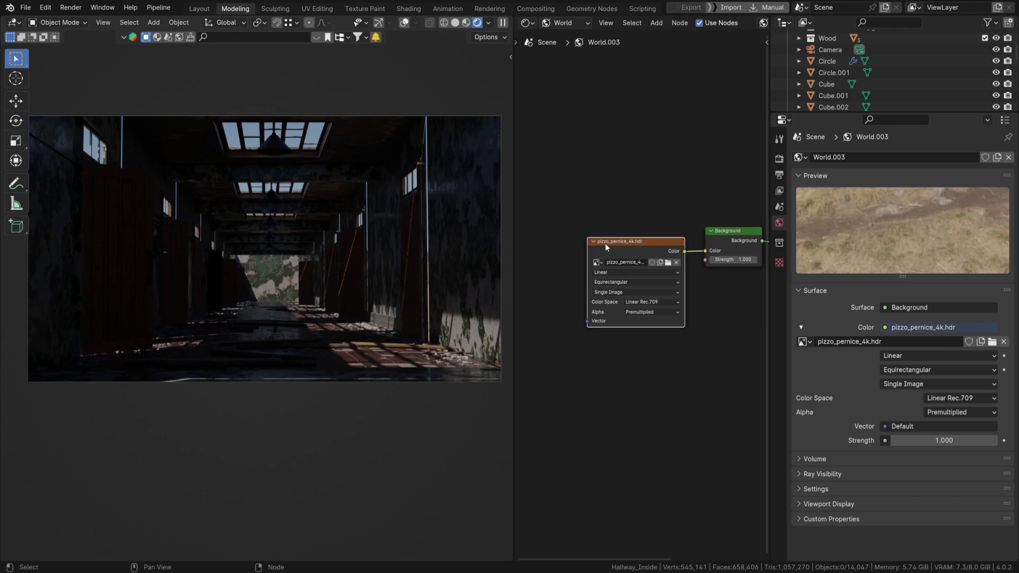
# Step: Feed the HDRI image through Texture Coordinate and Mapping nodes with Node Wrangler's Ctrl+T
pyautogui.hotkey('ctrl', 't')
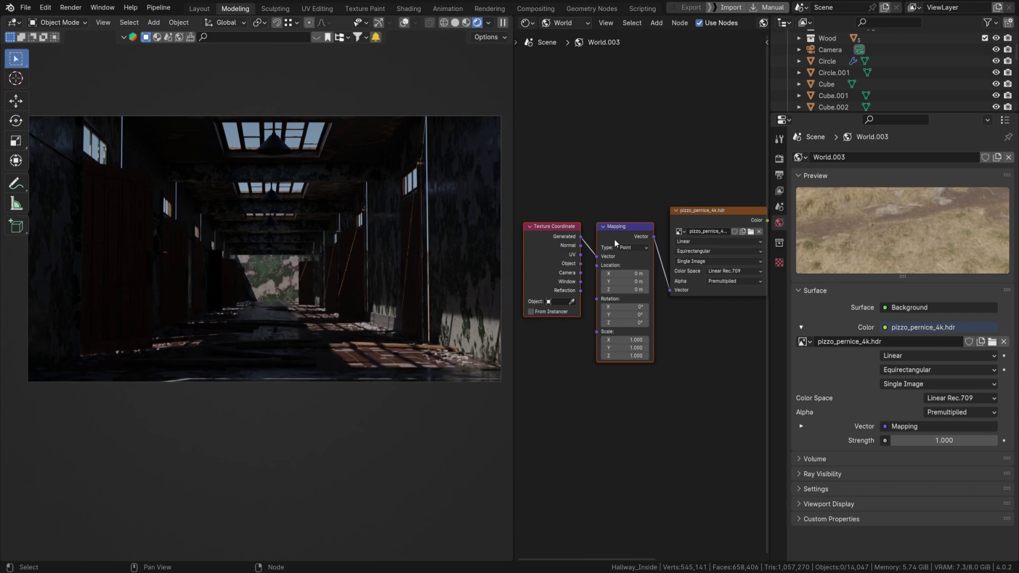
pyautogui.click(45, 8)
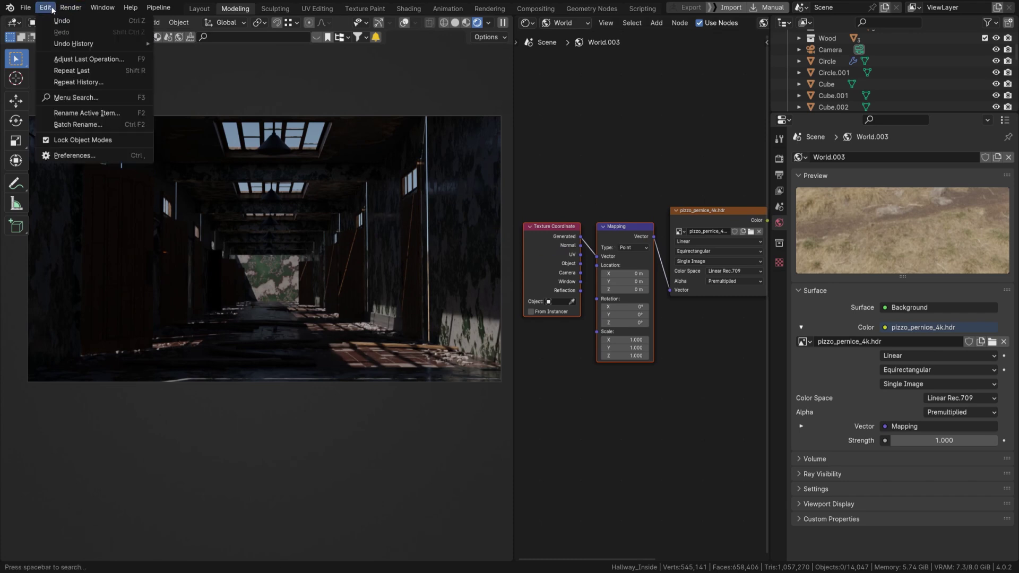
pyautogui.click(85, 156)
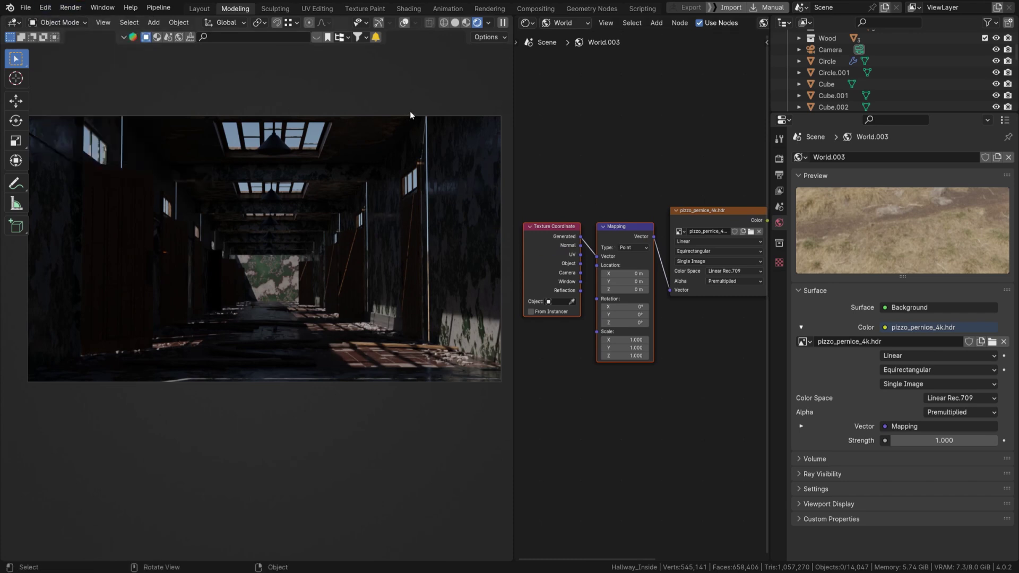
pyautogui.scroll(2, 606, 231)
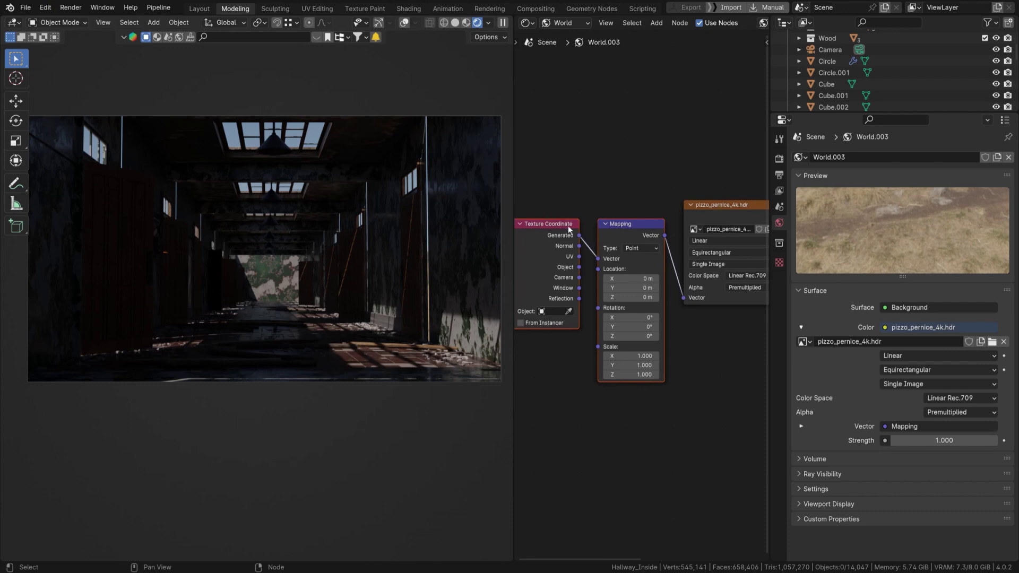
pyautogui.scroll(2, 700, 238)
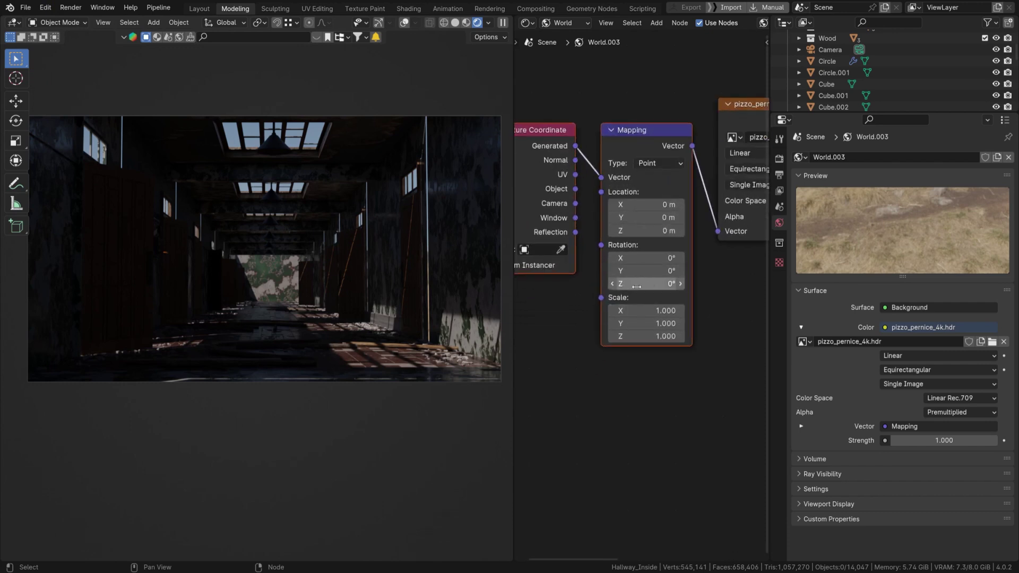
# Step: Set the Mapping node to 236° Z rotation and 0.74 m Z location
pyautogui.moveTo(646, 283); pyautogui.dragTo(673, 283)
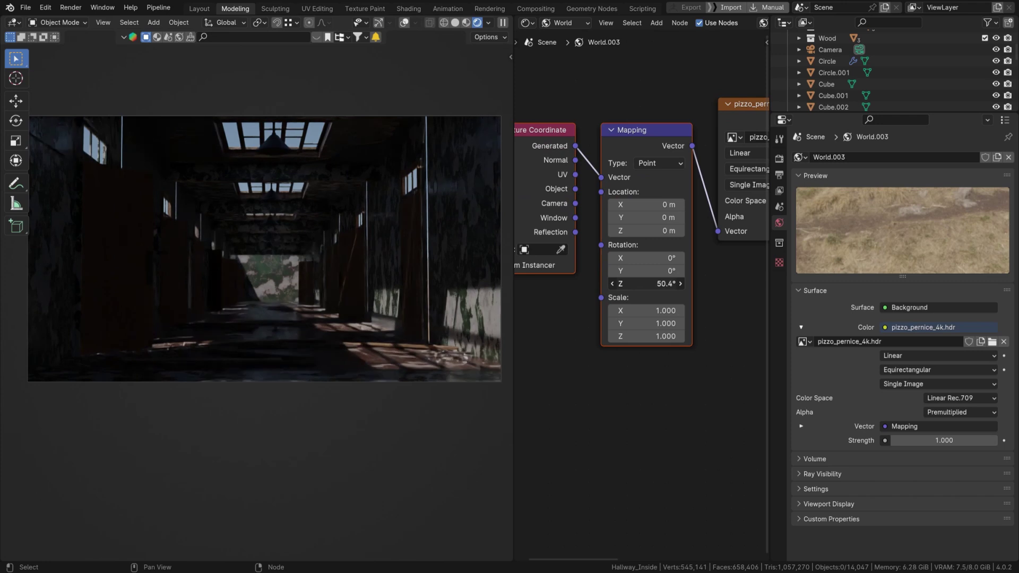
pyautogui.moveTo(647, 283); pyautogui.dragTo(678, 284)
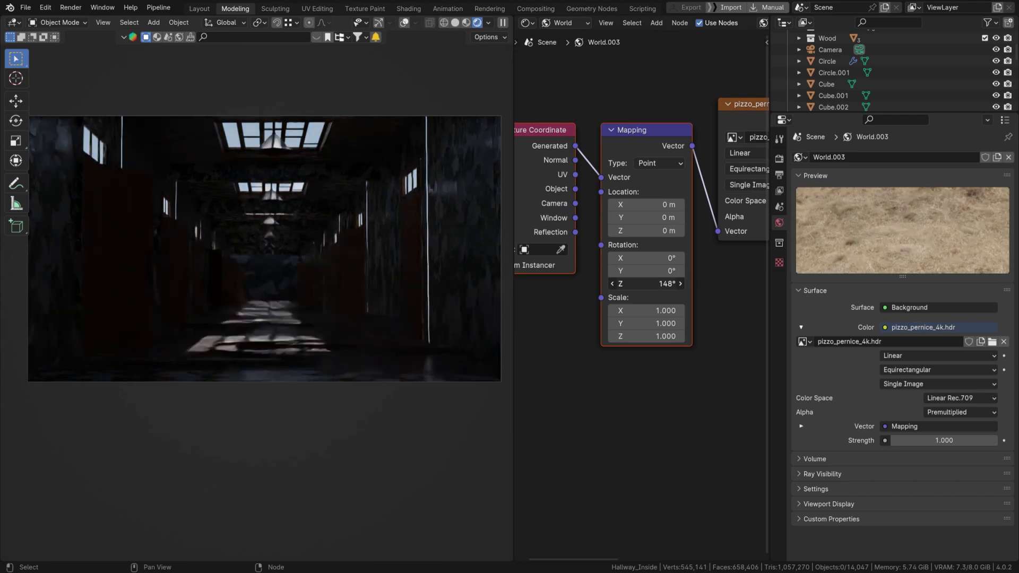
pyautogui.moveTo(676, 283); pyautogui.dragTo(679, 284)
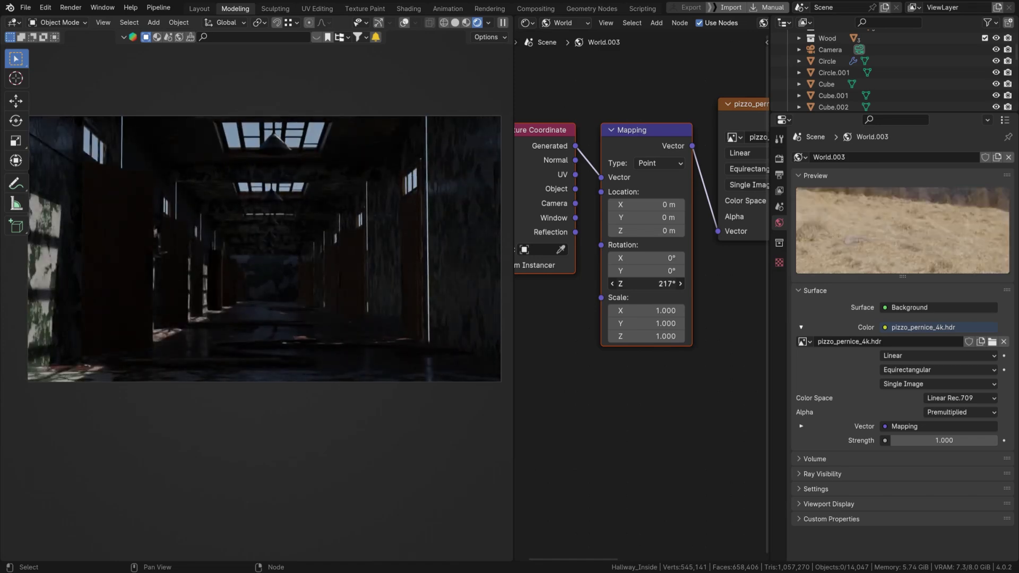
pyautogui.moveTo(669, 283)
pyautogui.mouseDown()
pyautogui.moveTo(679, 283)
pyautogui.moveTo(665, 284)
pyautogui.mouseUp()
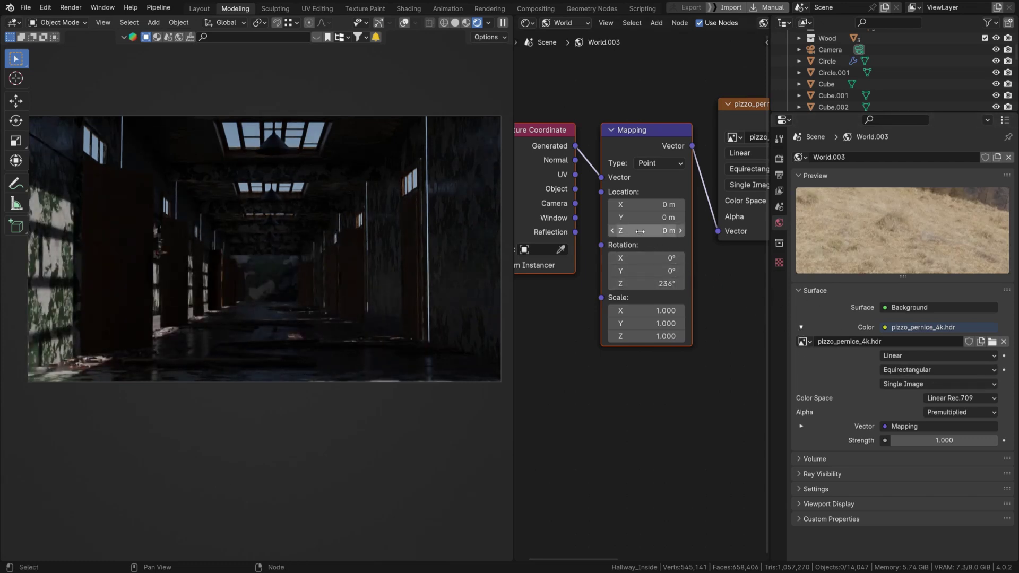
pyautogui.moveTo(668, 230); pyautogui.dragTo(675, 230)
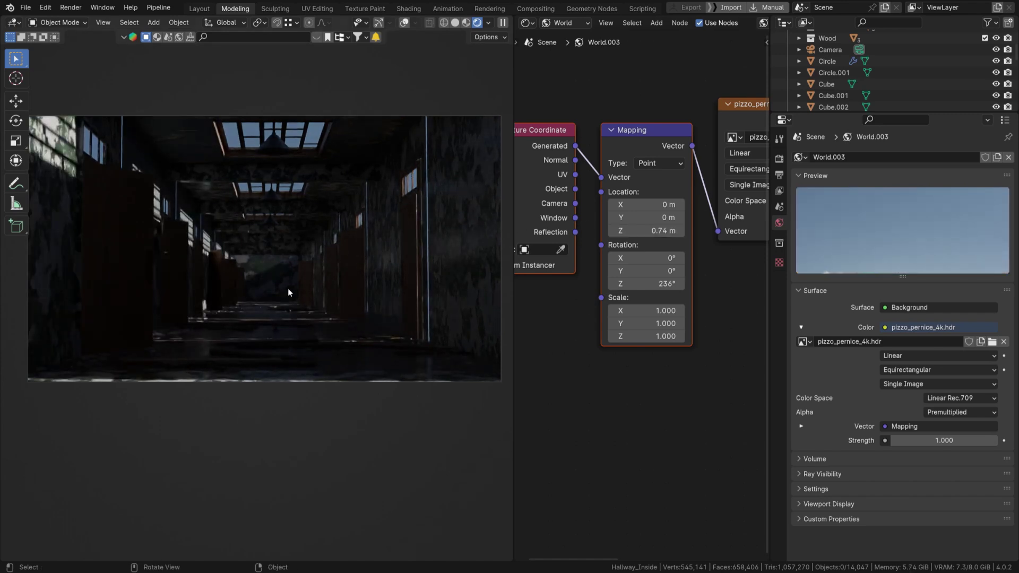
# Step: Show overlays, sketch annotation strokes across the hallway and erase them again
pyautogui.click(404, 23)
pyautogui.moveTo(146, 267)
pyautogui.mouseDown()
pyautogui.moveTo(461, 279)
pyautogui.moveTo(52, 283)
pyautogui.moveTo(327, 289)
pyautogui.mouseUp()
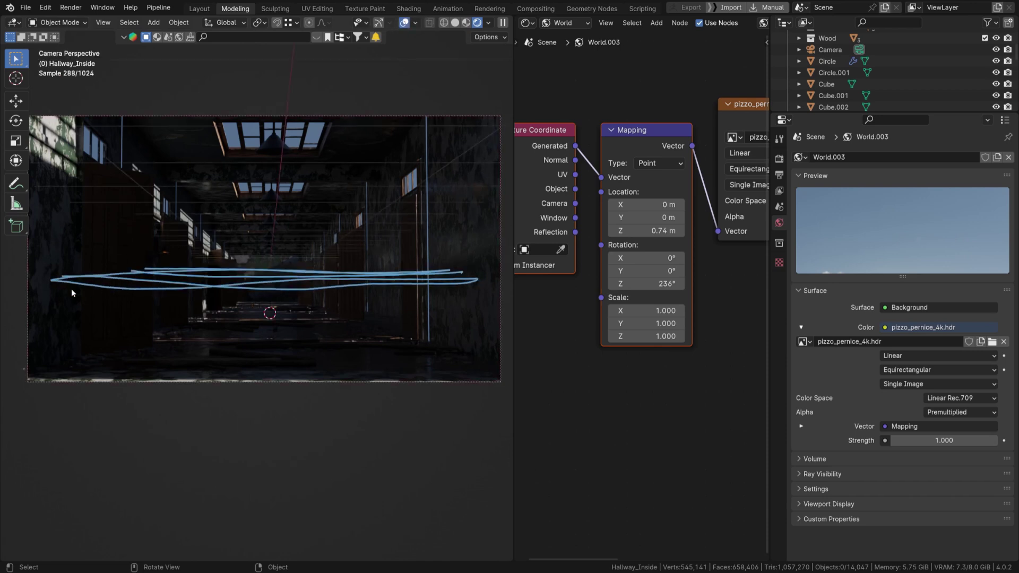
pyautogui.moveTo(50, 287)
pyautogui.mouseDown()
pyautogui.moveTo(462, 267)
pyautogui.moveTo(335, 287)
pyautogui.moveTo(140, 273)
pyautogui.mouseUp()
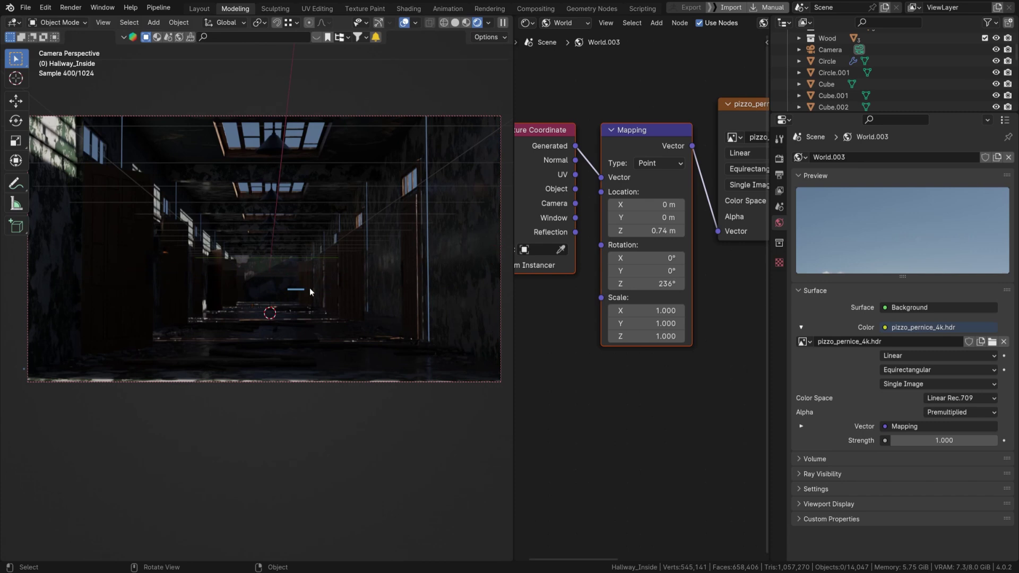
pyautogui.scroll(-3, 641, 226)
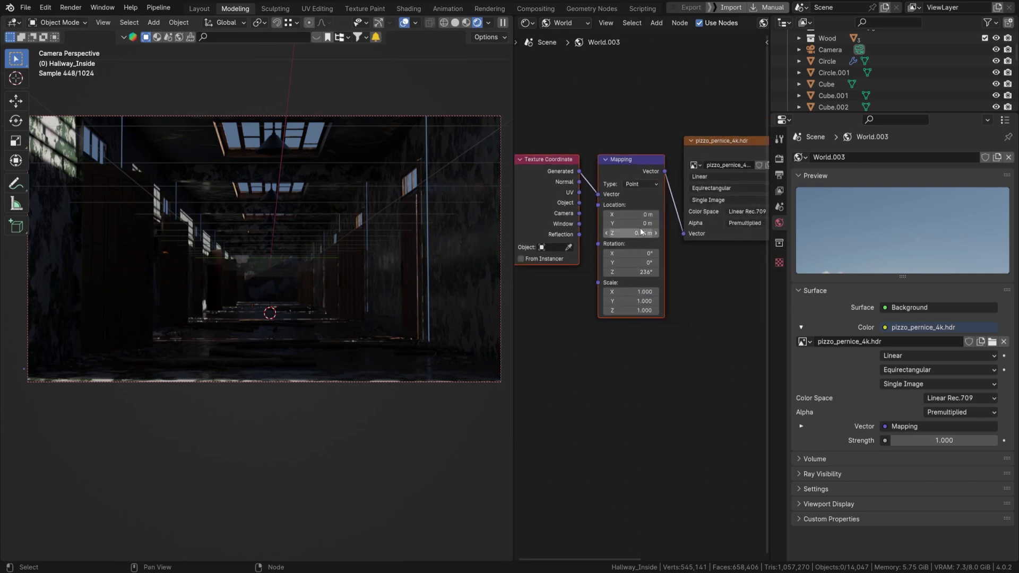
# Step: Nudge the Mapping X location, reset it to zero, then fine-tune it to about 0.08 m
pyautogui.moveTo(629, 212); pyautogui.dragTo(645, 212)
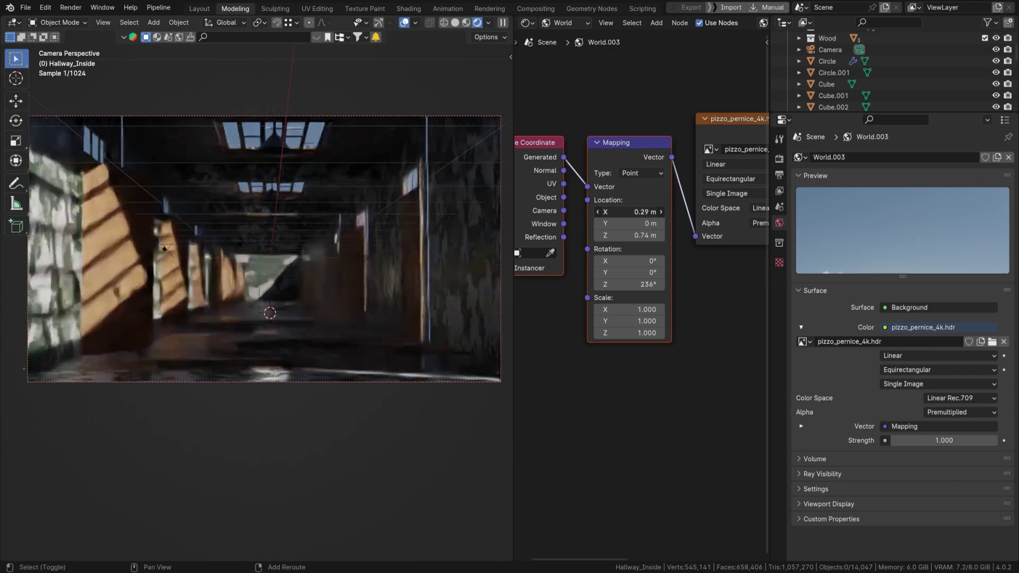
pyautogui.doubleClick(629, 212)
pyautogui.write('0')
pyautogui.press('Return')
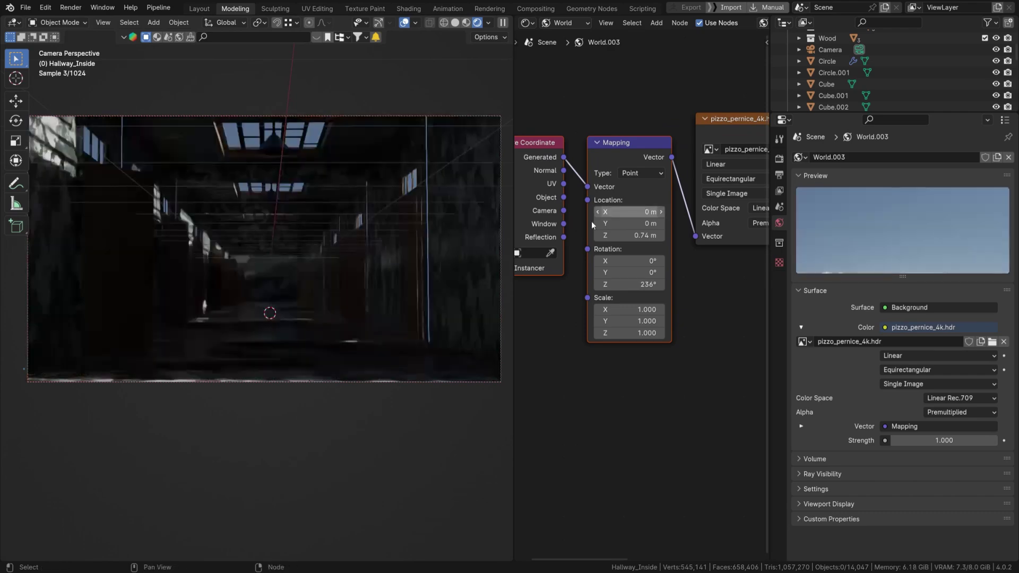
pyautogui.moveTo(619, 212); pyautogui.dragTo(623, 212)
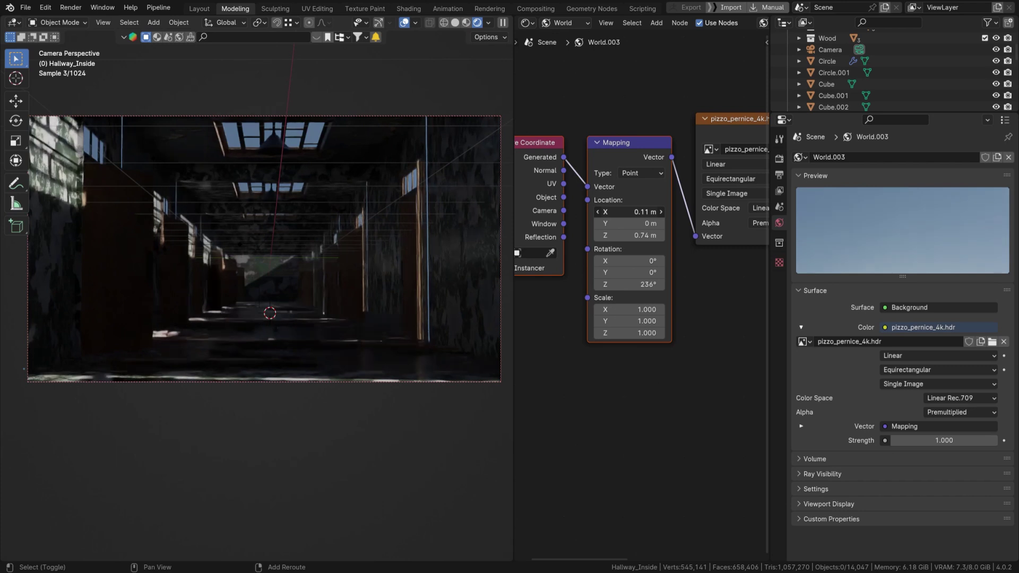
pyautogui.moveTo(623, 212); pyautogui.dragTo(619, 212)
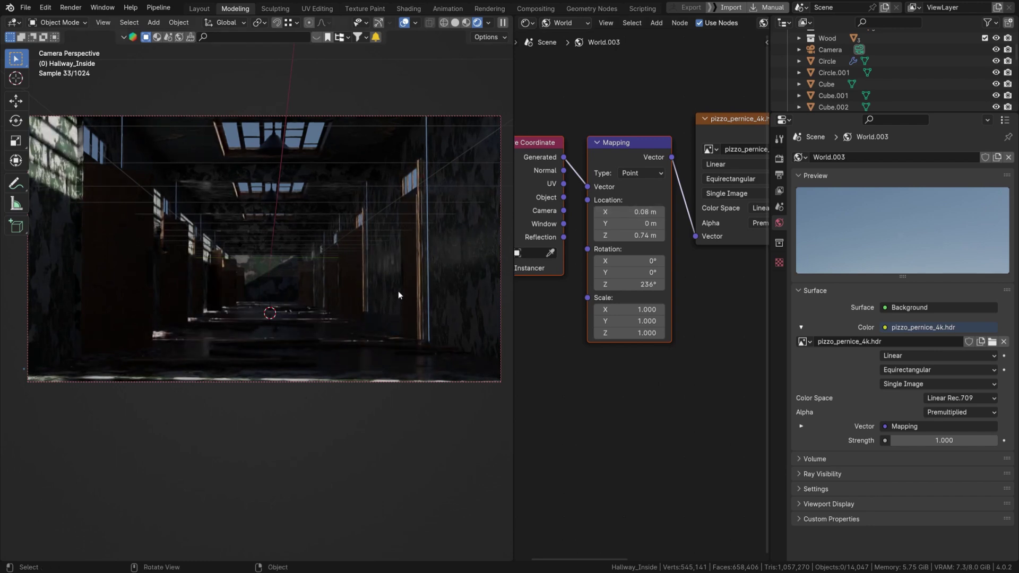
pyautogui.scroll(-2, 645, 239)
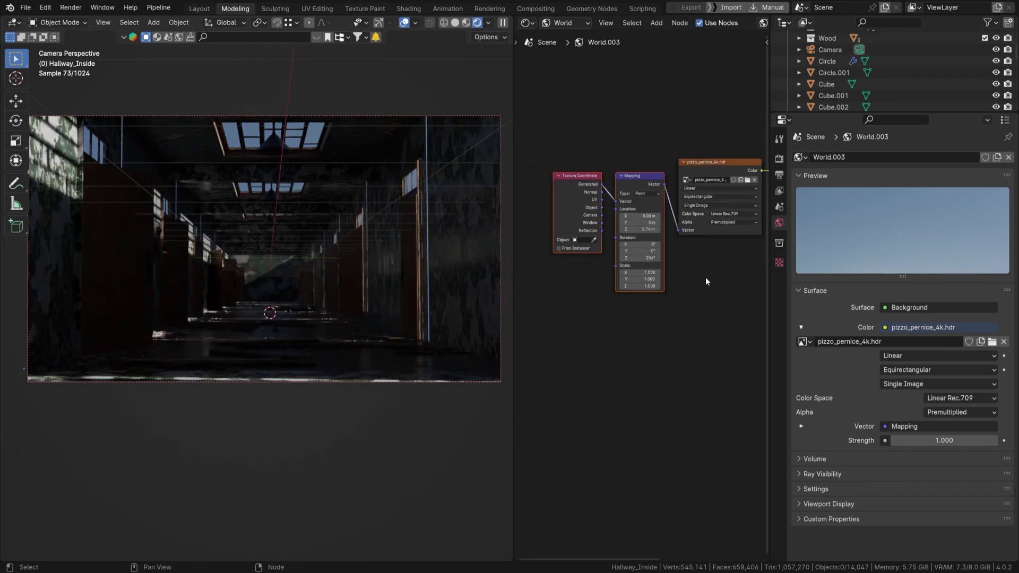
# Step: Set the world Background node strength to 0.5
pyautogui.moveTo(707, 291); pyautogui.dragTo(628, 253, button='middle')
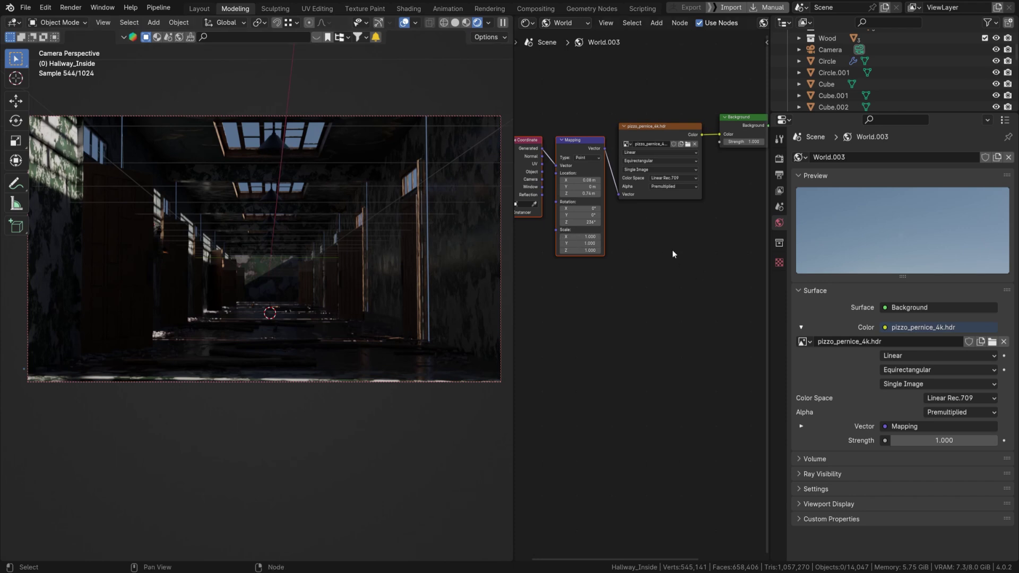
pyautogui.scroll(2, 679, 253)
pyautogui.scroll(2, 657, 244)
pyautogui.scroll(2, 637, 216)
pyautogui.scroll(1, 627, 194)
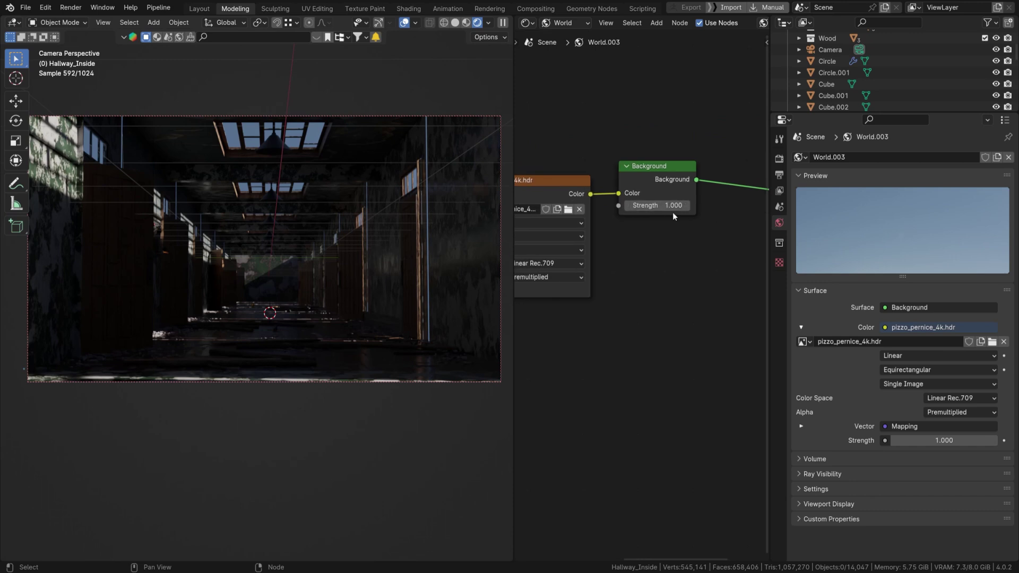
pyautogui.doubleClick(672, 206)
pyautogui.write('.5')
pyautogui.press('Return')
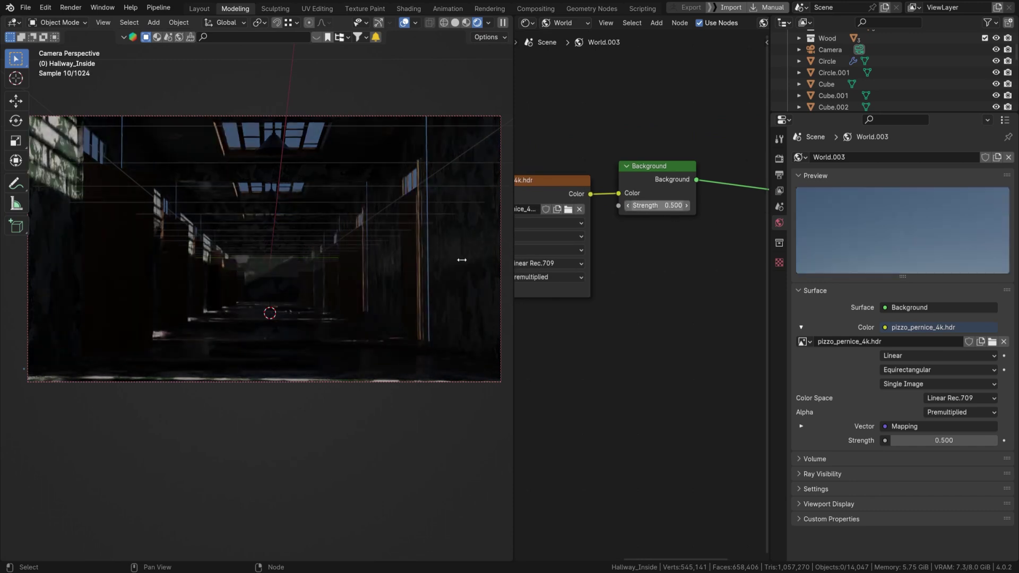
# Step: Select the ceiling lamp and add a Point light from the Shift+A Light menu
pyautogui.click(274, 143)
pyautogui.scroll(5, 279, 152)
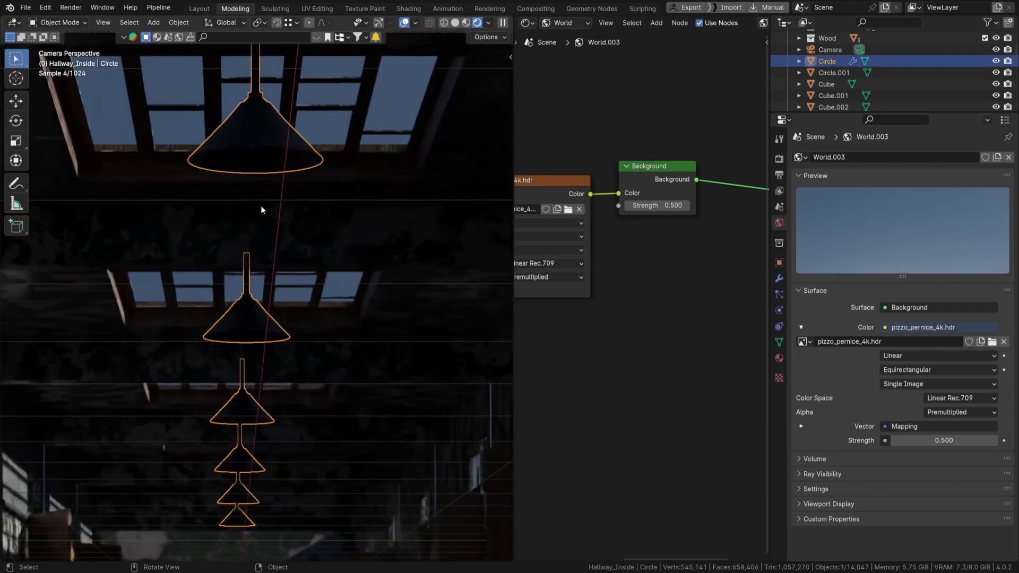
pyautogui.scroll(-3, 261, 208)
pyautogui.scroll(-3, 239, 231)
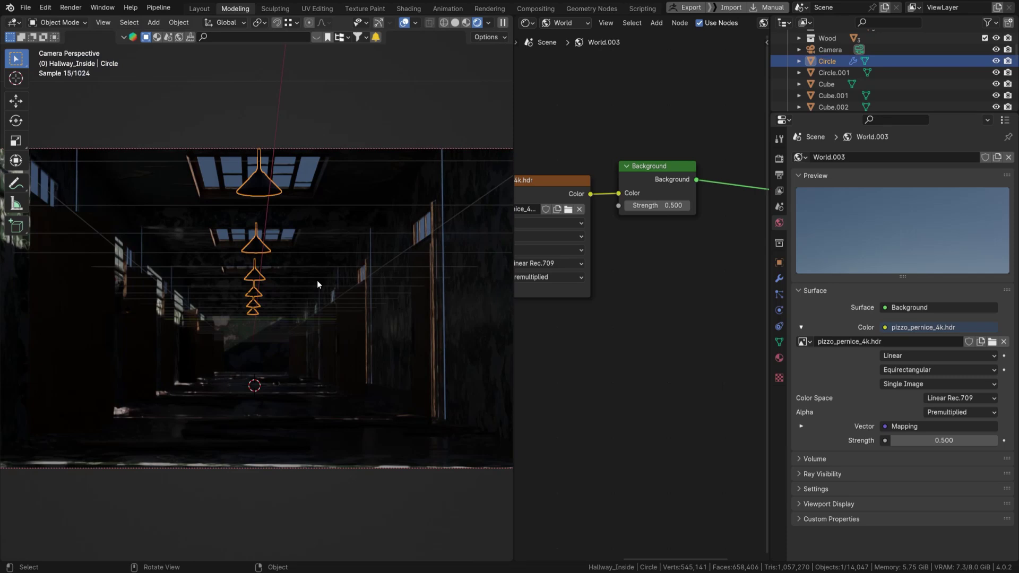
pyautogui.scroll(2, 248, 187)
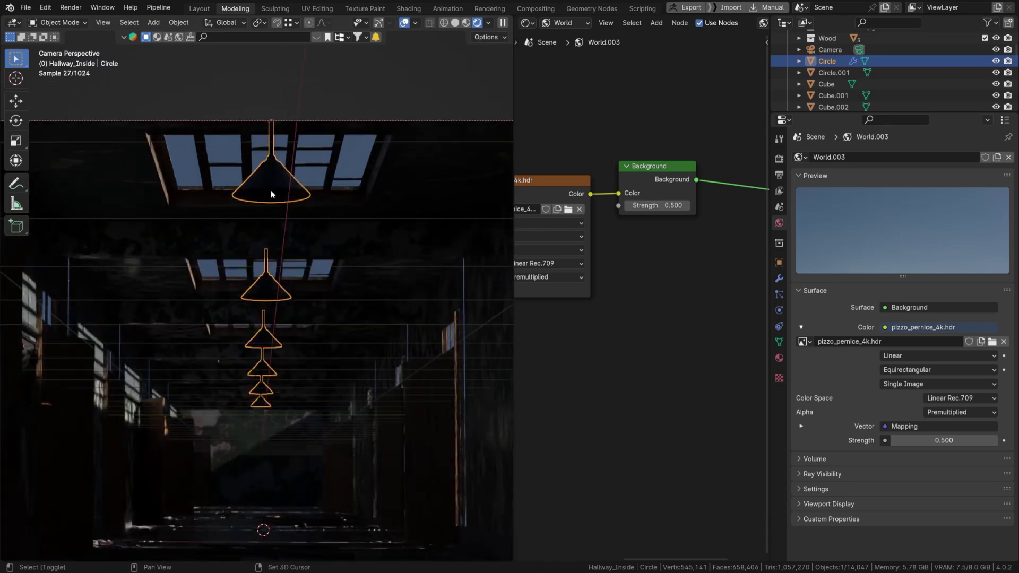
pyautogui.hotkey('shift', 'a')
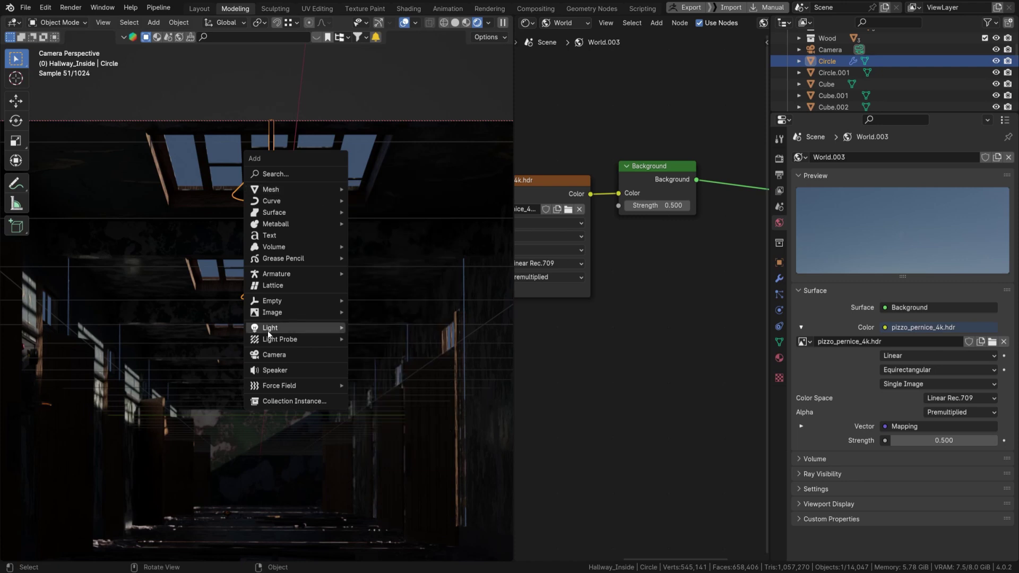
pyautogui.click(381, 328)
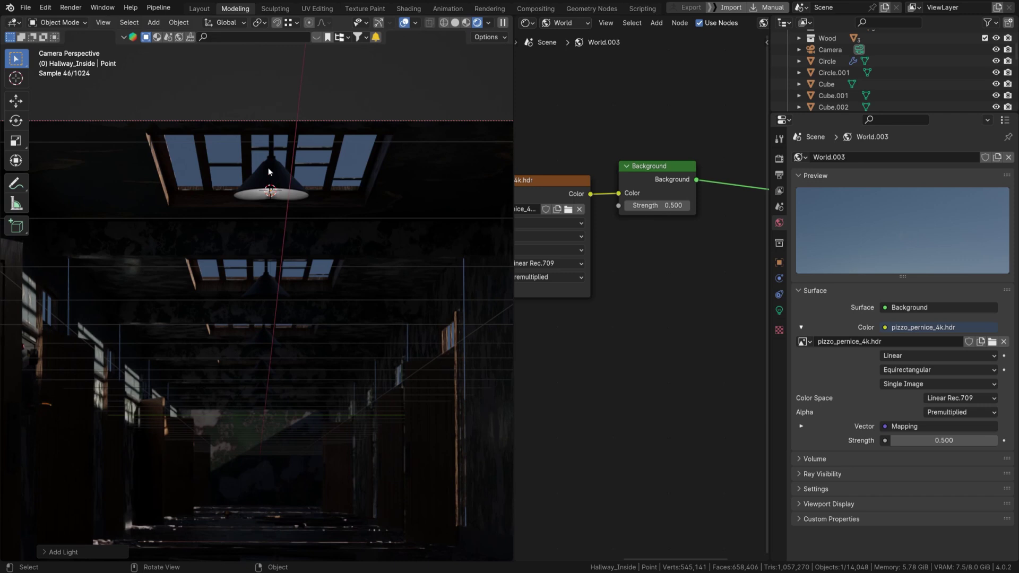
# Step: Annotate the lamp shade in the viewport to point out the new light
pyautogui.moveTo(265, 160)
pyautogui.mouseDown()
pyautogui.moveTo(237, 195)
pyautogui.moveTo(318, 195)
pyautogui.moveTo(274, 148)
pyautogui.mouseUp()
pyautogui.moveTo(274, 187); pyautogui.dragTo(279, 174)
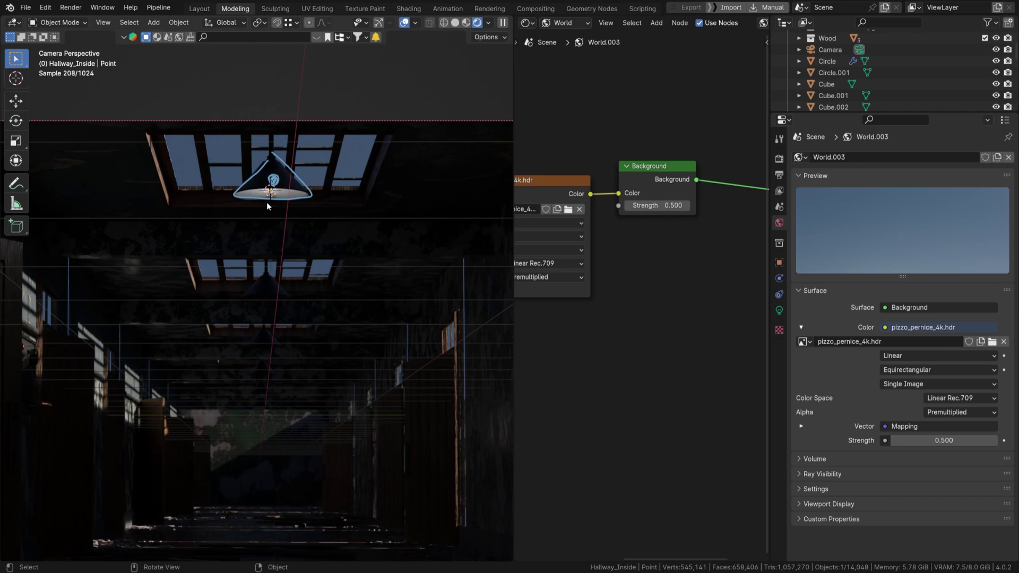
pyautogui.moveTo(271, 201)
pyautogui.mouseDown()
pyautogui.moveTo(247, 191)
pyautogui.moveTo(275, 170)
pyautogui.moveTo(335, 196)
pyautogui.mouseUp()
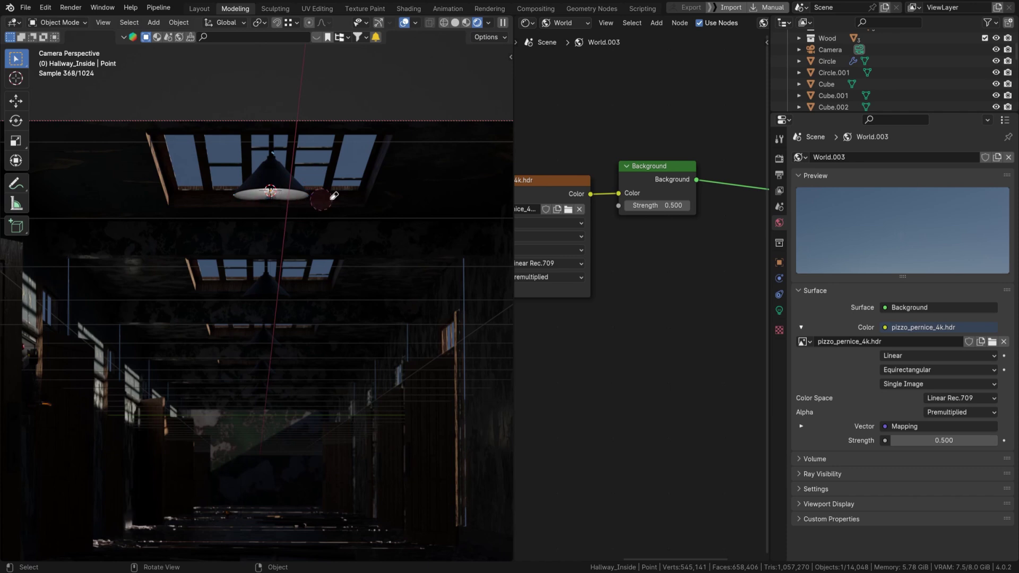
pyautogui.moveTo(245, 191); pyautogui.dragTo(319, 199)
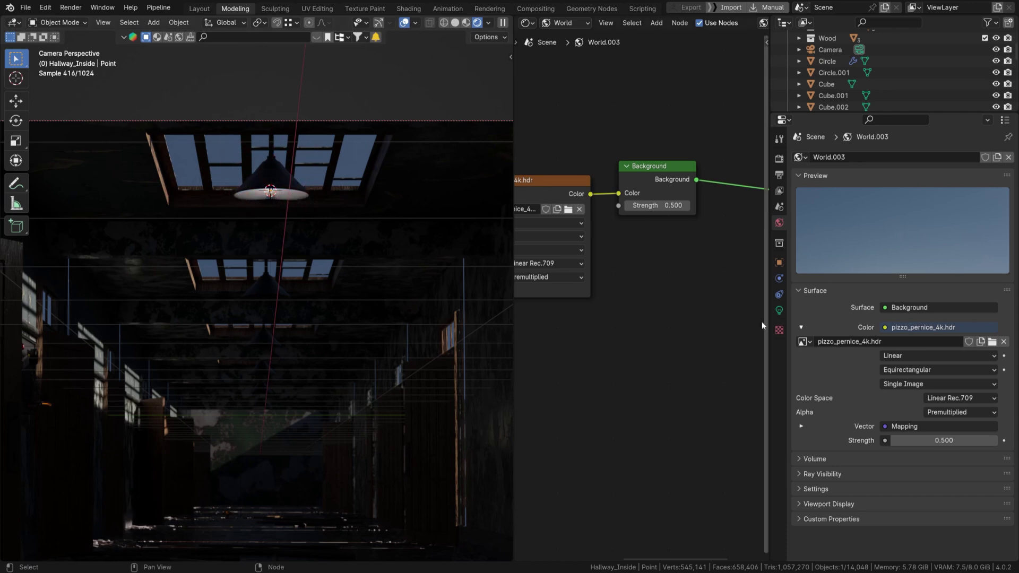
# Step: In the light's Object Data settings try Spot type, then switch back to Point
pyautogui.click(779, 311)
pyautogui.click(934, 208)
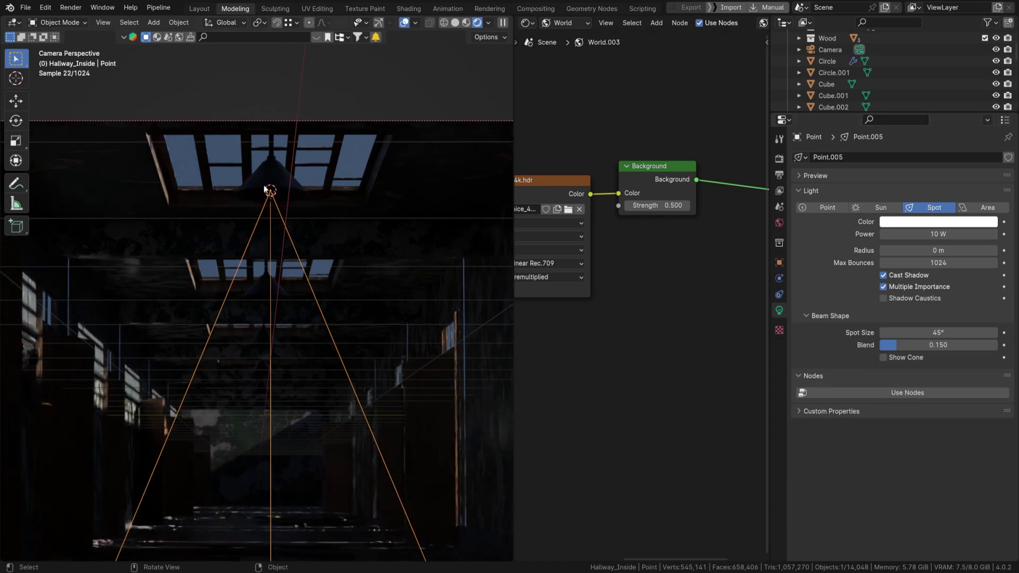
pyautogui.moveTo(263, 177)
pyautogui.mouseDown()
pyautogui.moveTo(247, 184)
pyautogui.moveTo(293, 183)
pyautogui.moveTo(275, 180)
pyautogui.mouseUp()
pyautogui.hotkey('ctrl', 'z')
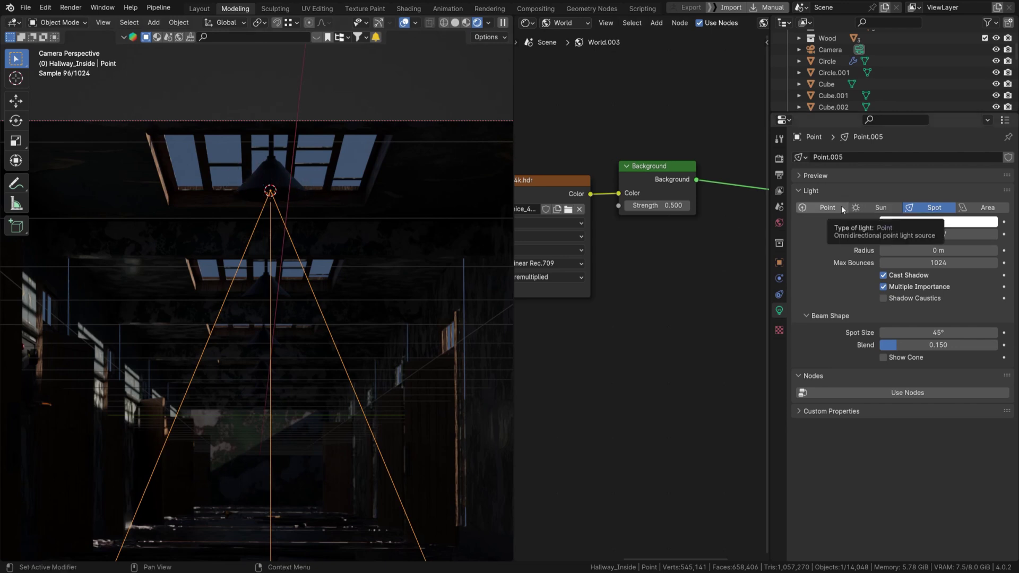
pyautogui.click(841, 206)
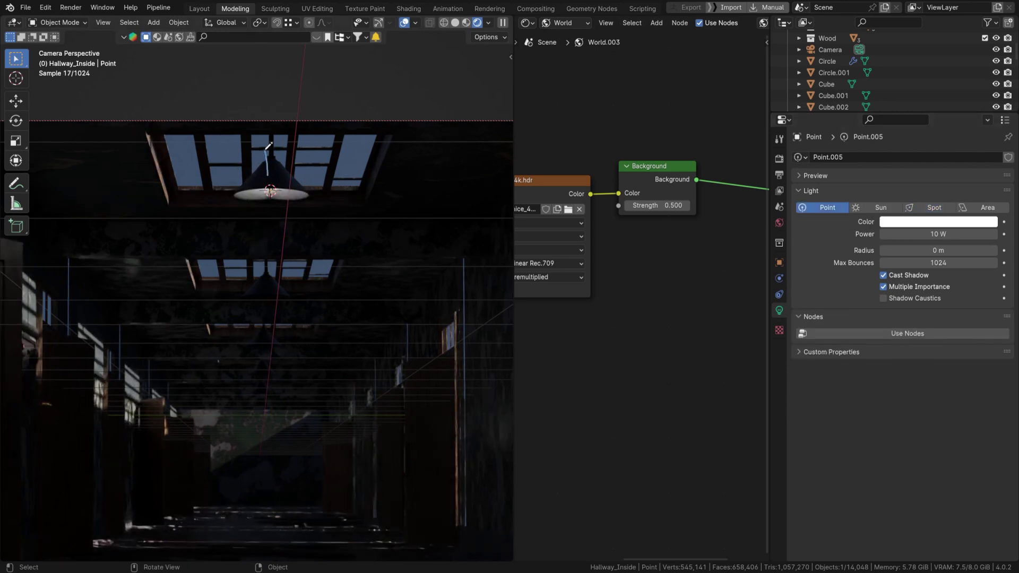
# Step: Sketch rays showing how a point light spreads through the hallway, then erase the notes
pyautogui.moveTo(270, 177); pyautogui.dragTo(263, 146)
pyautogui.moveTo(275, 191)
pyautogui.mouseDown()
pyautogui.moveTo(314, 184)
pyautogui.moveTo(263, 235)
pyautogui.moveTo(225, 191)
pyautogui.moveTo(229, 207)
pyautogui.mouseUp()
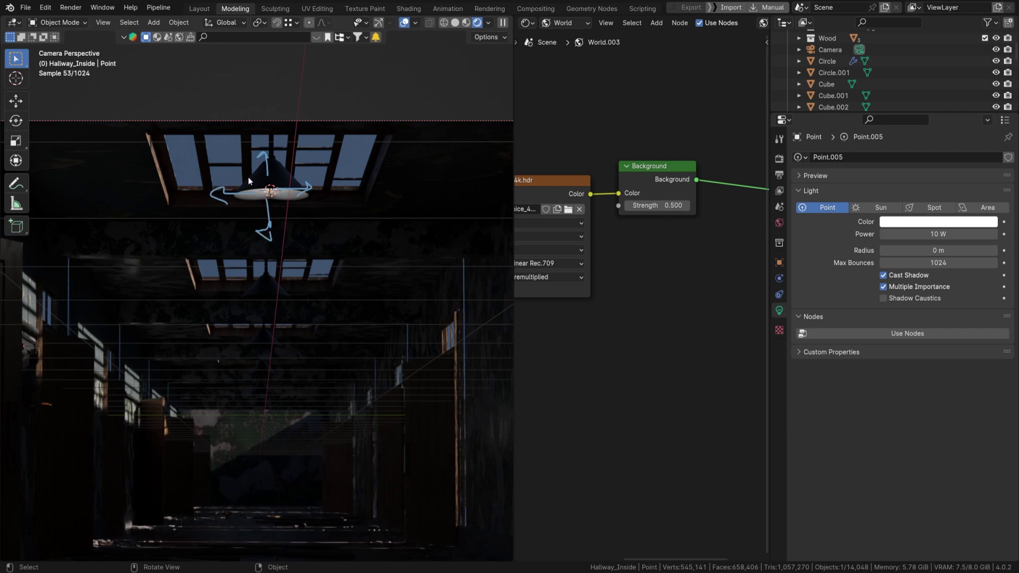
pyautogui.moveTo(268, 156)
pyautogui.mouseDown()
pyautogui.moveTo(233, 199)
pyautogui.moveTo(311, 199)
pyautogui.moveTo(233, 201)
pyautogui.mouseUp()
pyautogui.moveTo(311, 195)
pyautogui.mouseDown()
pyautogui.moveTo(231, 197)
pyautogui.moveTo(140, 327)
pyautogui.mouseUp()
pyautogui.moveTo(311, 199); pyautogui.dragTo(383, 318)
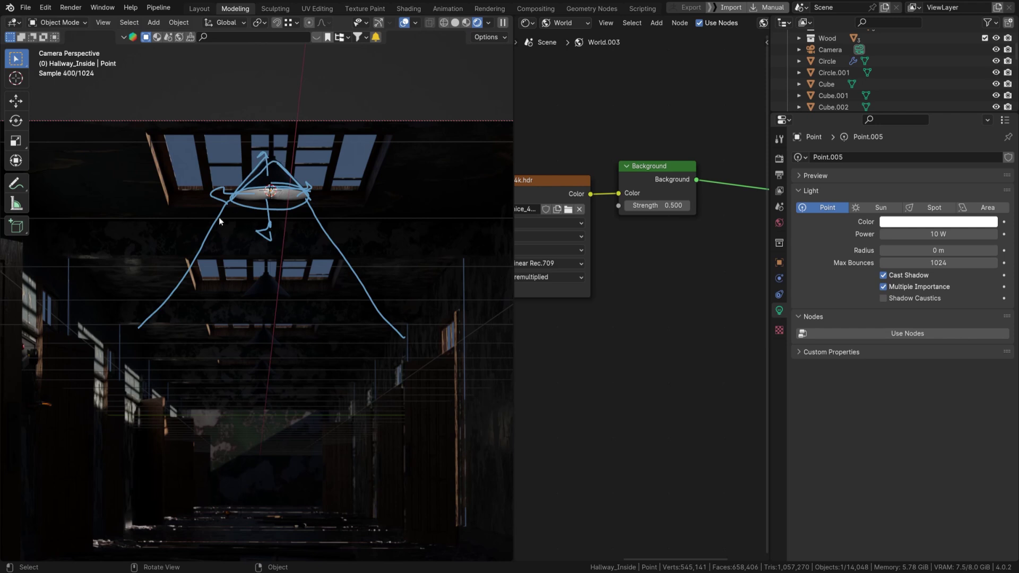
pyautogui.moveTo(134, 323)
pyautogui.mouseDown()
pyautogui.moveTo(217, 150)
pyautogui.moveTo(262, 183)
pyautogui.moveTo(224, 199)
pyautogui.moveTo(322, 167)
pyautogui.moveTo(309, 208)
pyautogui.moveTo(404, 339)
pyautogui.mouseUp()
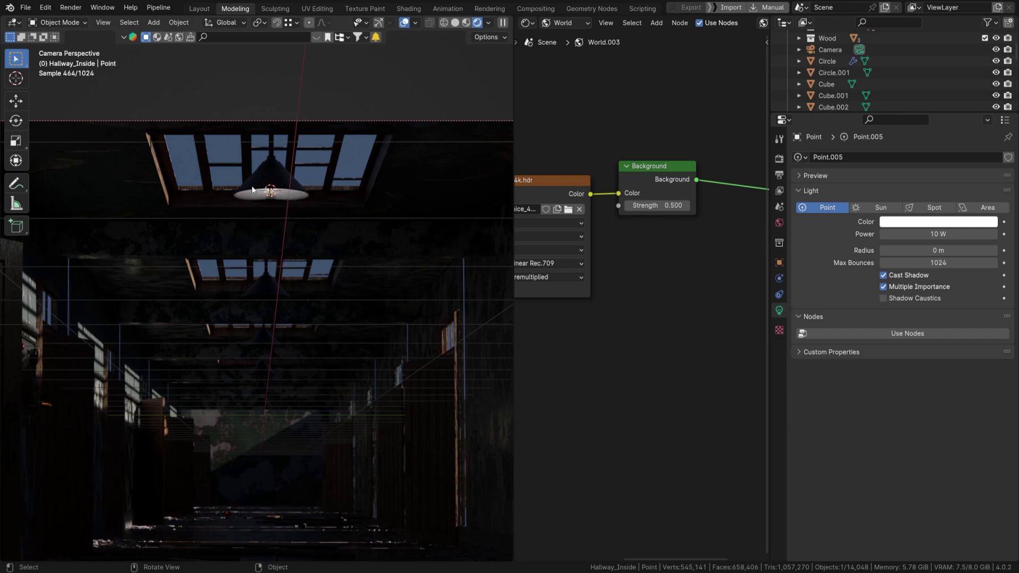
pyautogui.scroll(-2, 267, 177)
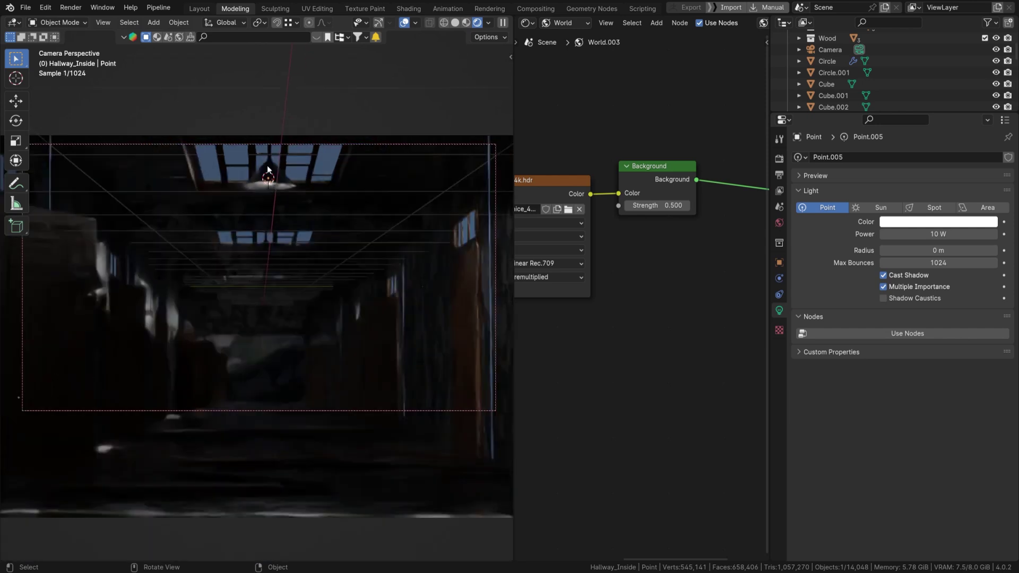
pyautogui.scroll(-1, 372, 127)
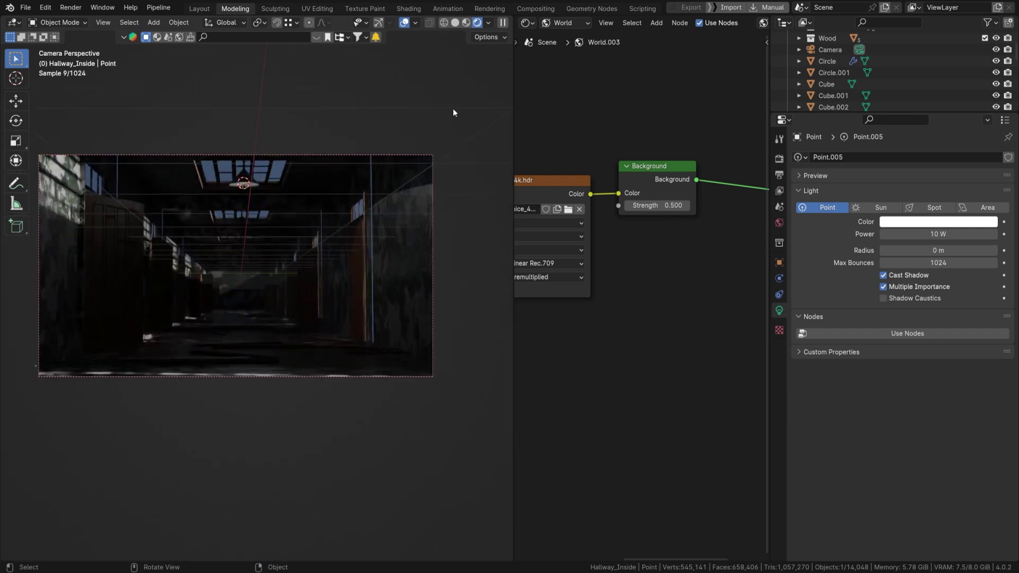
pyautogui.moveTo(474, 94); pyautogui.dragTo(475, 102)
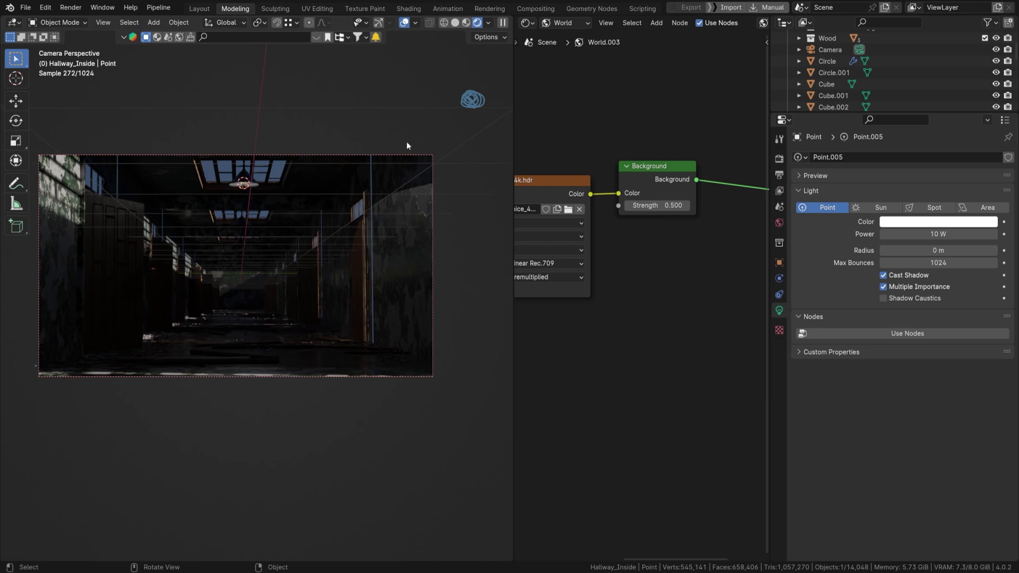
pyautogui.moveTo(471, 101); pyautogui.dragTo(269, 219)
pyautogui.moveTo(476, 105); pyautogui.dragTo(386, 281)
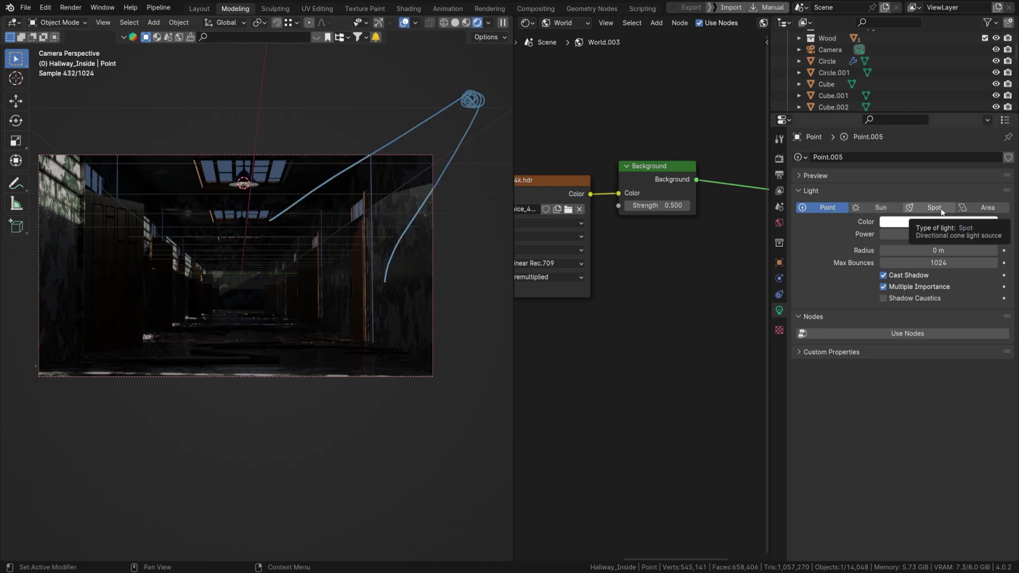
pyautogui.moveTo(319, 209)
pyautogui.mouseDown()
pyautogui.moveTo(471, 100)
pyautogui.moveTo(385, 271)
pyautogui.mouseUp()
pyautogui.scroll(2, 269, 217)
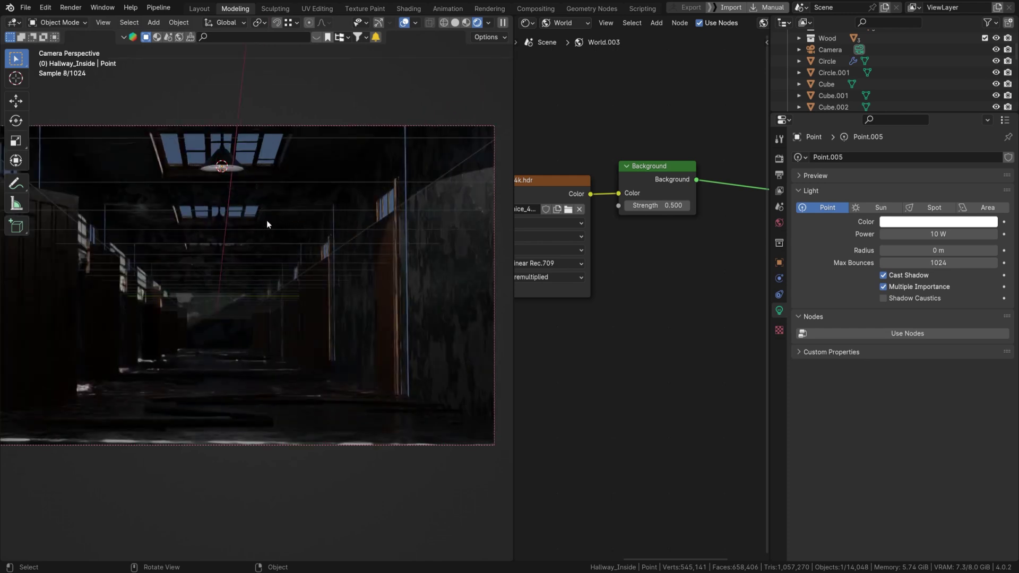
pyautogui.scroll(-1, 255, 229)
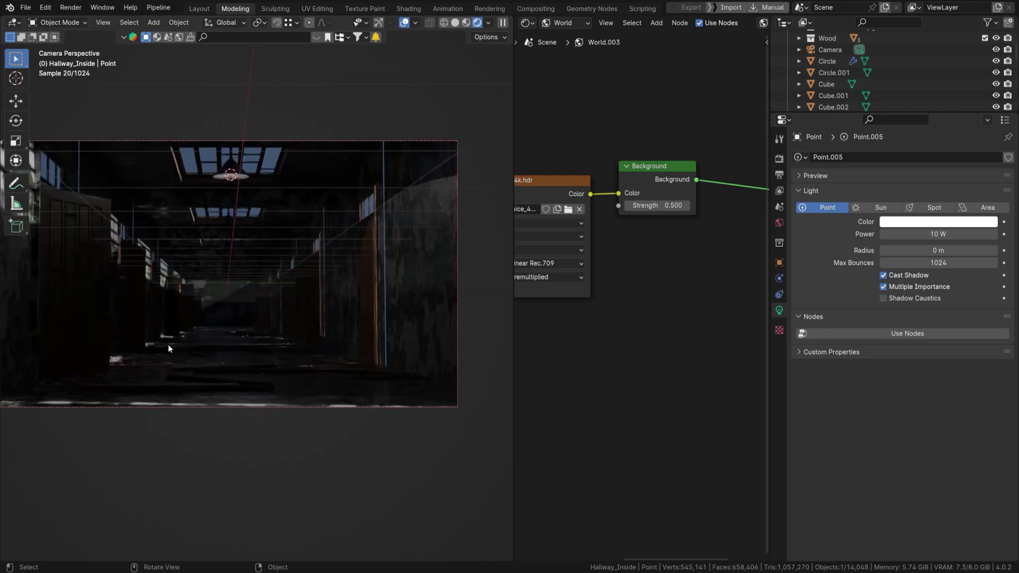
# Step: Raise the point light's power to 100 W
pyautogui.doubleClick(937, 233)
pyautogui.write('100')
pyautogui.press('Return')
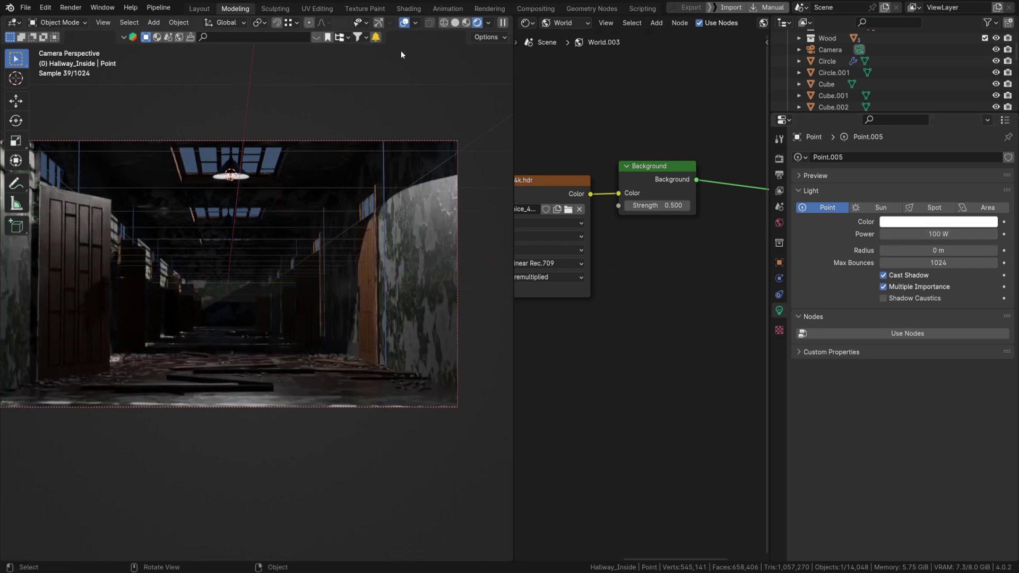
# Step: Move the light up along Z, then along X so it sits inside the lamp shade
pyautogui.press('g')
pyautogui.press('z')
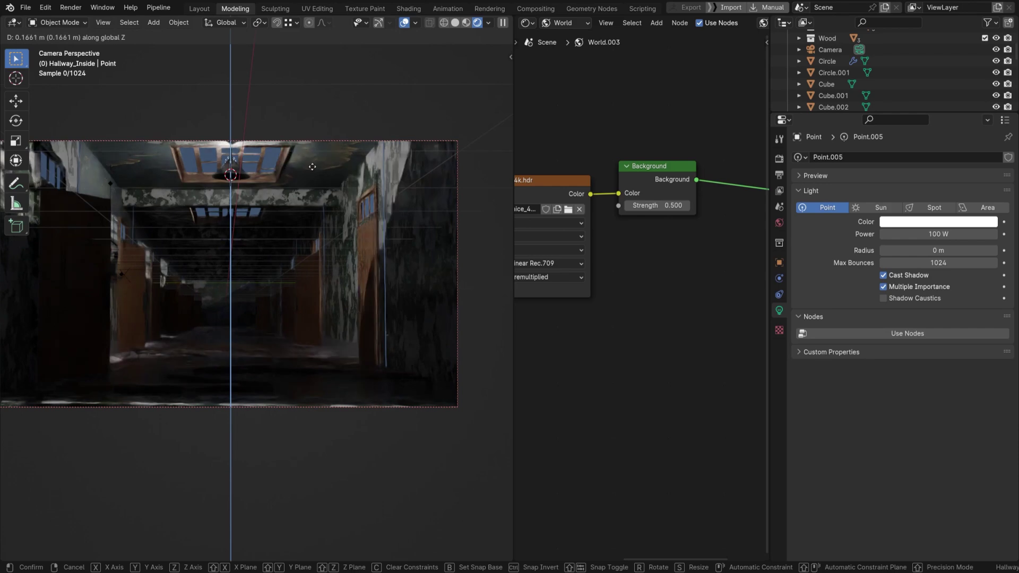
pyautogui.click(312, 167)
pyautogui.scroll(2, 243, 170)
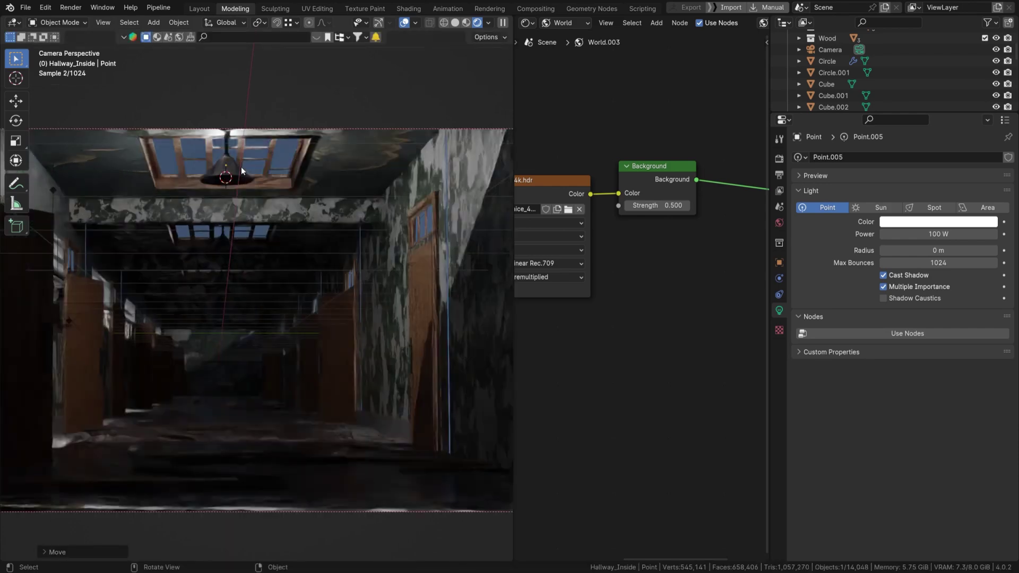
pyautogui.press('g')
pyautogui.press('x')
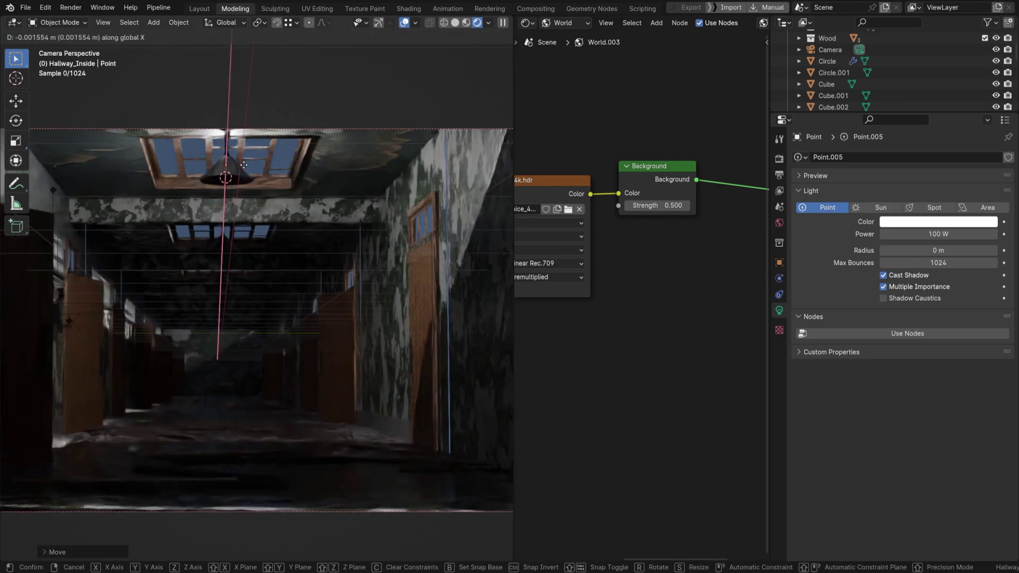
pyautogui.click(241, 192)
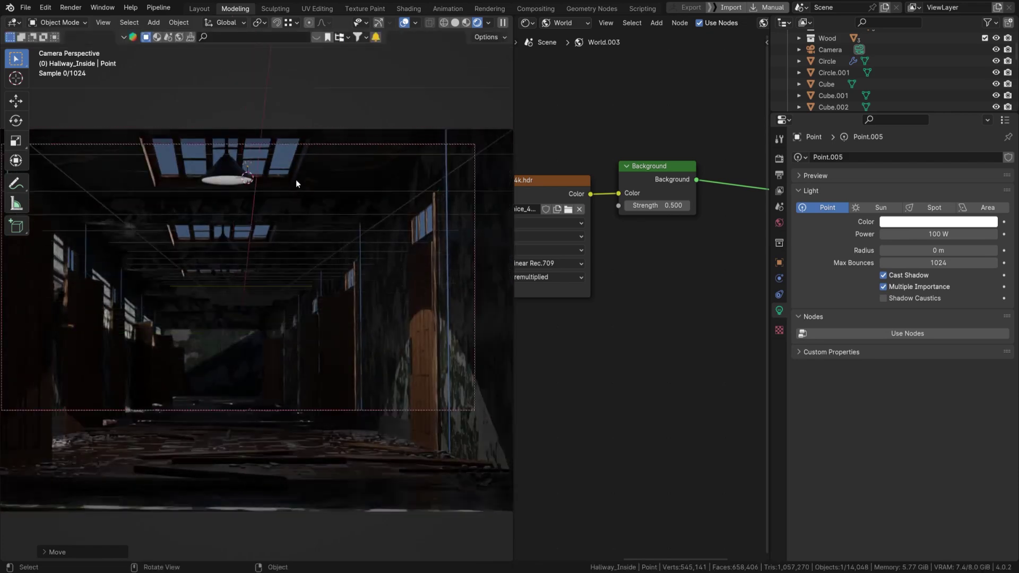
pyautogui.scroll(-1, 295, 183)
pyautogui.scroll(1, 254, 159)
pyautogui.scroll(-1, 247, 175)
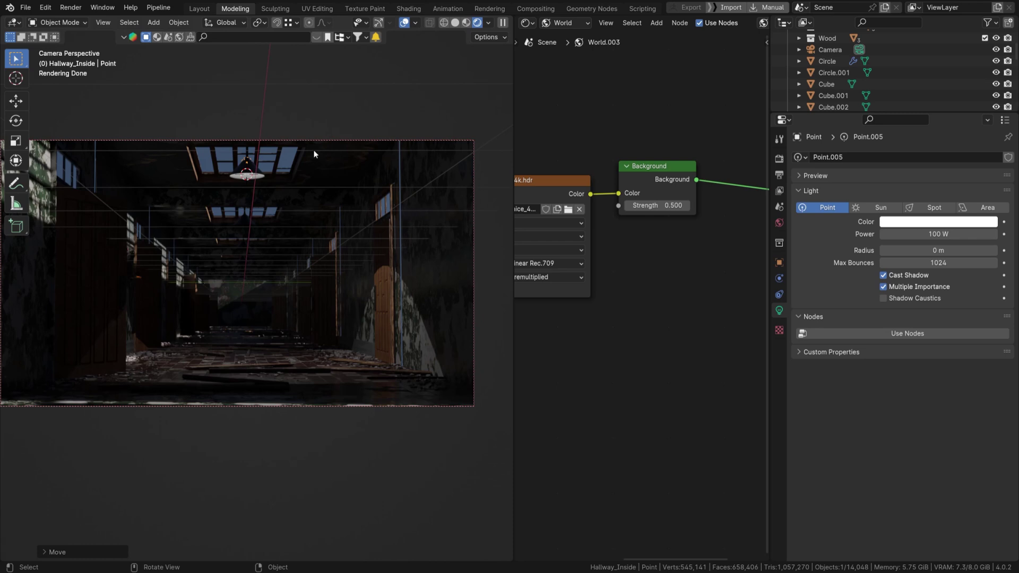
# Step: Try Area and Spot types, keep Point, and set the light radius to 0.029 m
pyautogui.click(981, 208)
pyautogui.click(825, 207)
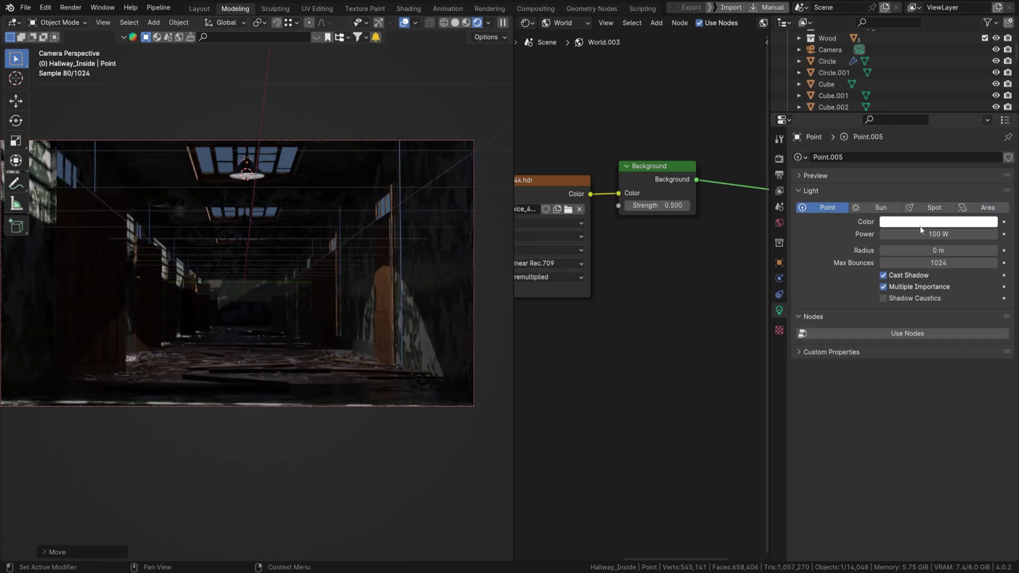
pyautogui.moveTo(938, 250); pyautogui.dragTo(946, 250)
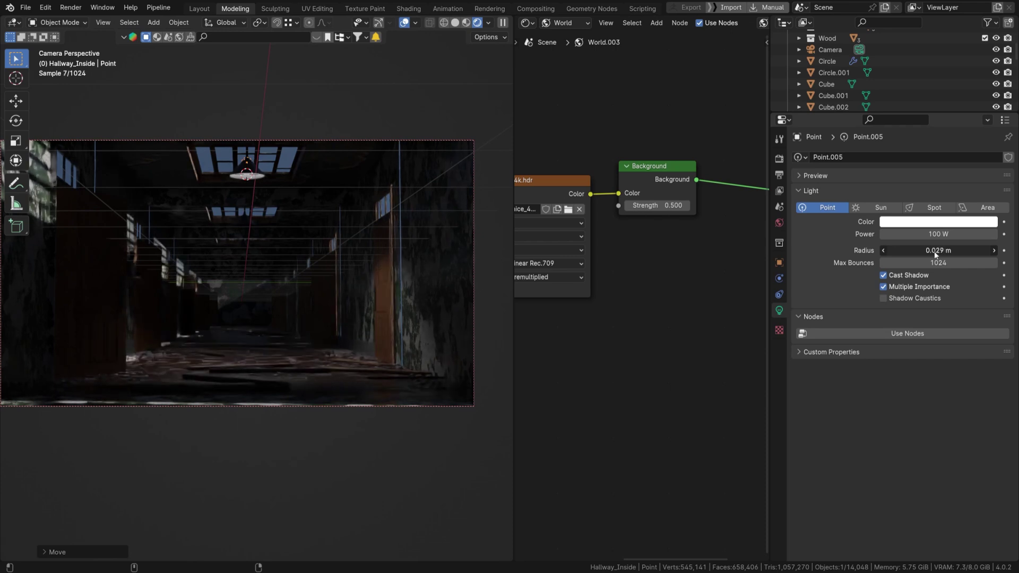
pyautogui.moveTo(338, 336)
pyautogui.mouseDown()
pyautogui.moveTo(451, 374)
pyautogui.moveTo(342, 331)
pyautogui.moveTo(405, 273)
pyautogui.moveTo(441, 351)
pyautogui.moveTo(434, 263)
pyautogui.mouseUp()
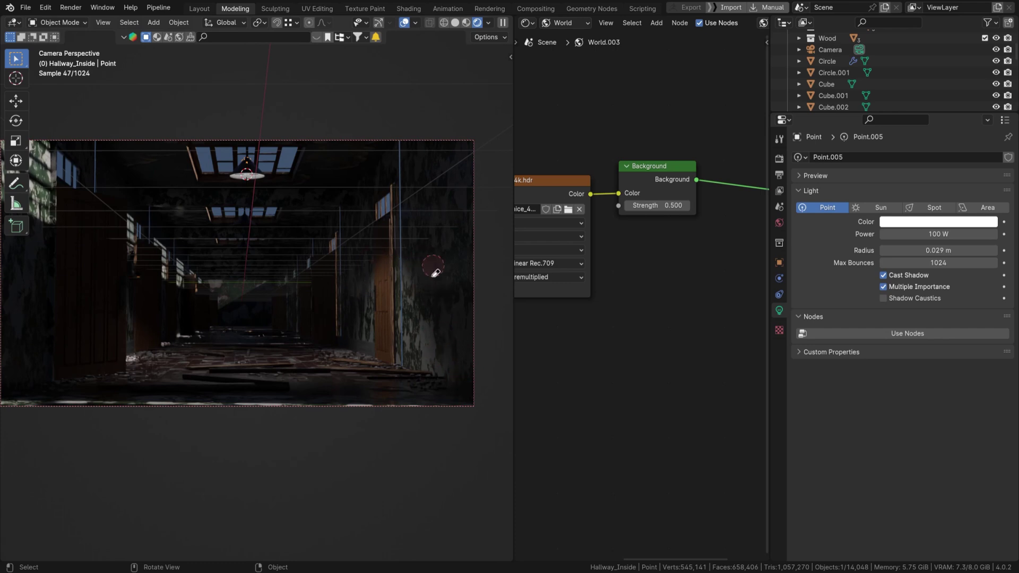
pyautogui.click(916, 207)
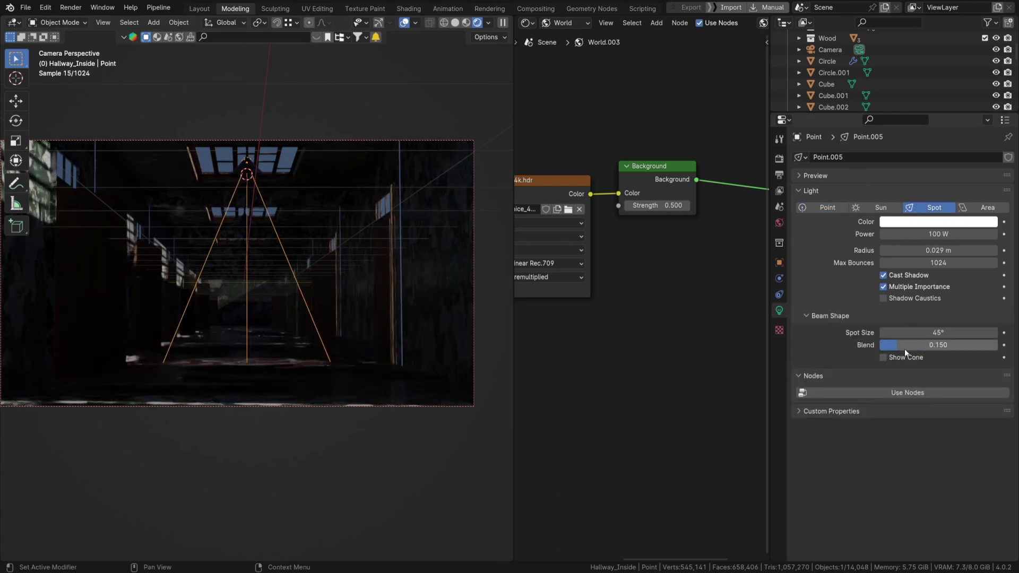
pyautogui.click(832, 208)
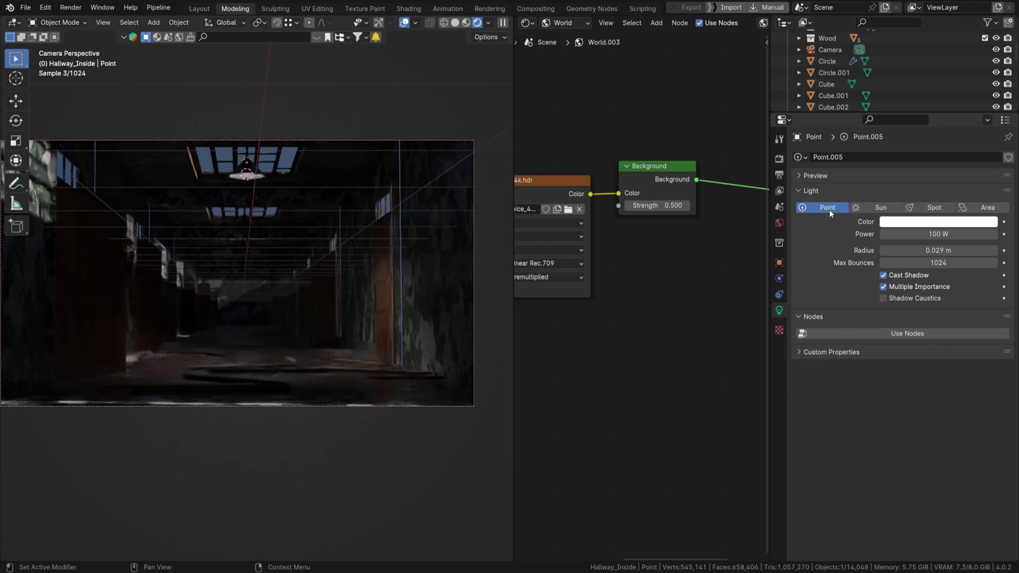
# Step: Tint the light a warm pale orange in the colour picker
pyautogui.click(938, 221)
pyautogui.moveTo(927, 102); pyautogui.dragTo(919, 113)
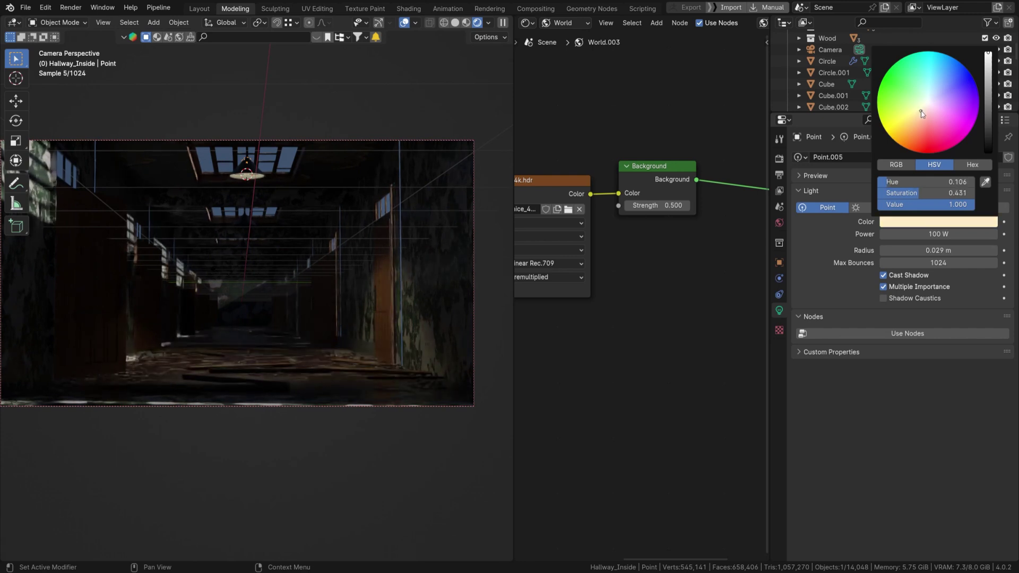
pyautogui.moveTo(919, 114); pyautogui.dragTo(921, 117)
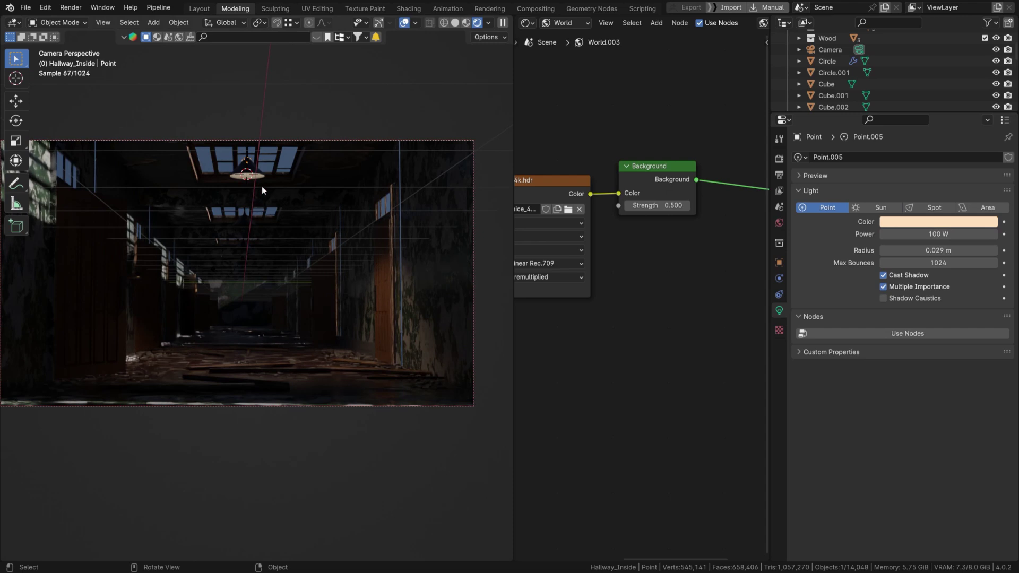
# Step: In Solid shading, make duplicate and linked (Alt+D) copies of the light shifted along X
pyautogui.click(464, 22)
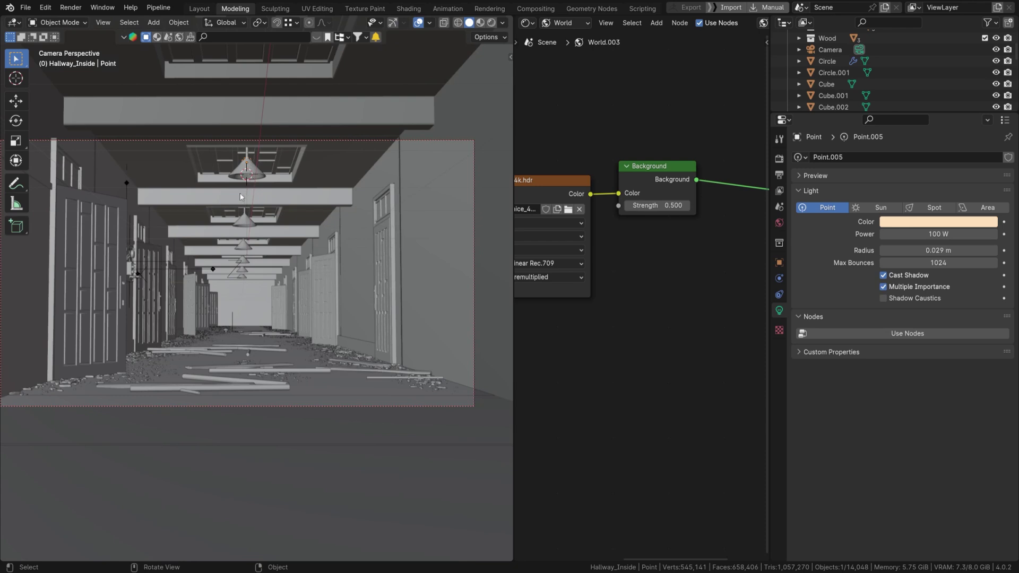
pyautogui.scroll(2, 241, 197)
pyautogui.scroll(2, 306, 101)
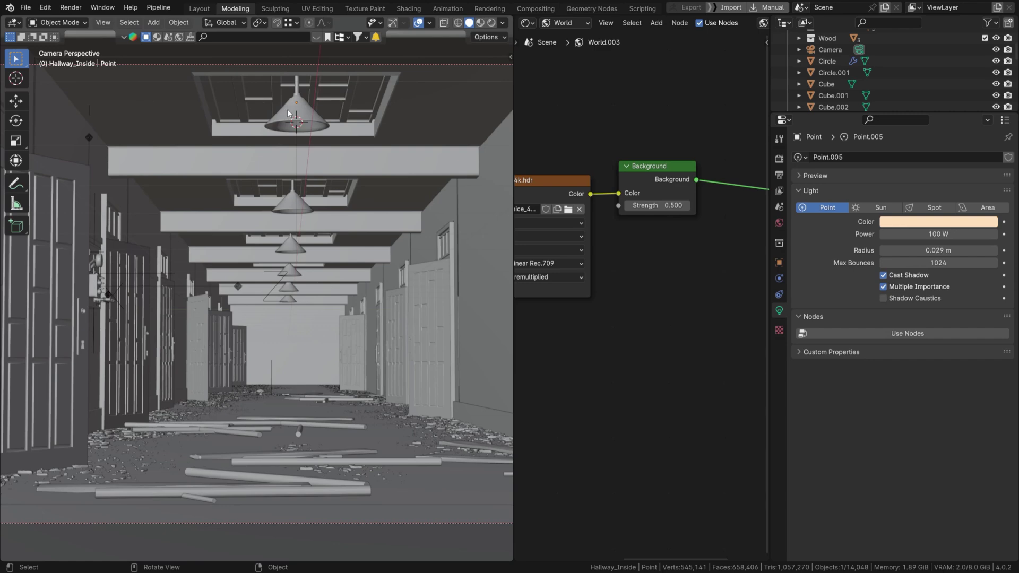
pyautogui.hotkey('shift', 'd')
pyautogui.press('x')
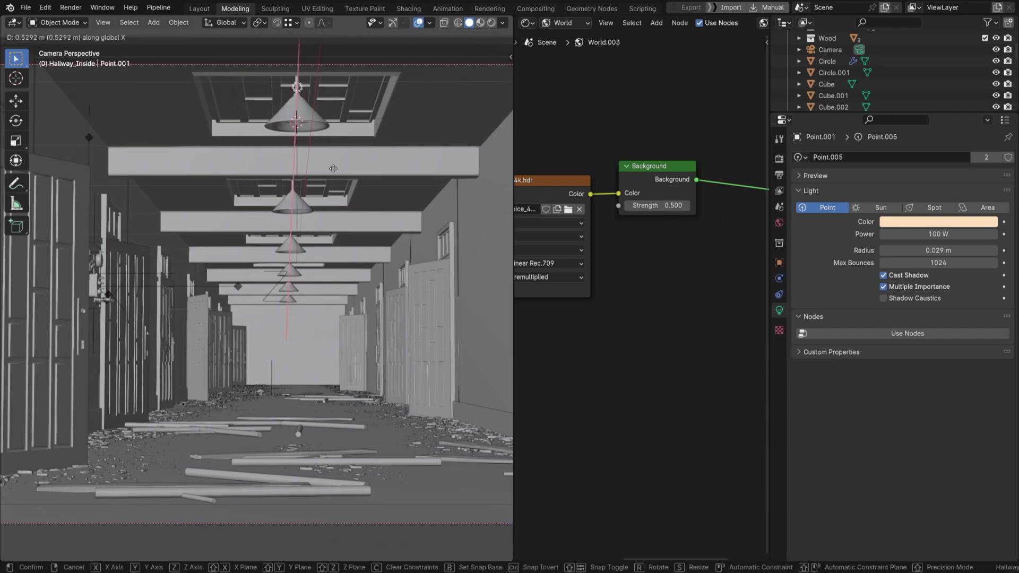
pyautogui.click(333, 170)
pyautogui.hotkey('alt', 'd')
pyautogui.press('x')
pyautogui.click(415, 125)
# Step: Slide the linked copy along X until it sits inside the next ceiling lamp shade
pyautogui.moveTo(323, 137)
pyautogui.mouseDown(button='middle')
pyautogui.moveTo(238, 260)
pyautogui.moveTo(287, 239)
pyautogui.mouseUp(button='middle')
pyautogui.scroll(8, 321, 225)
pyautogui.scroll(4, 346, 222)
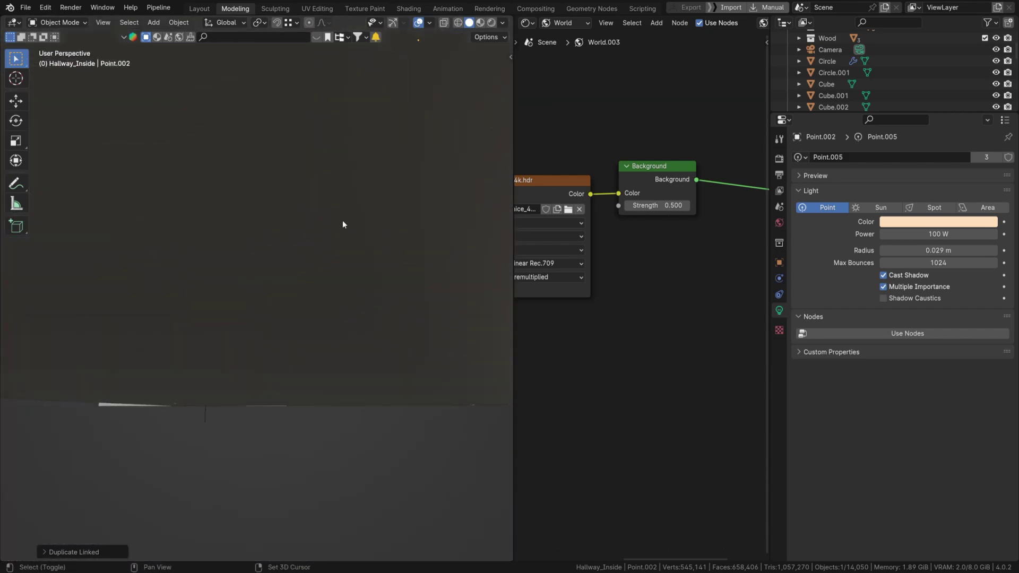
pyautogui.scroll(-6, 324, 251)
pyautogui.moveTo(220, 414); pyautogui.dragTo(281, 308, button='middle')
pyautogui.press('g')
pyautogui.press('x')
pyautogui.click(353, 284)
pyautogui.moveTo(353, 284); pyautogui.dragTo(264, 318, button='middle')
pyautogui.press('g')
pyautogui.press('x')
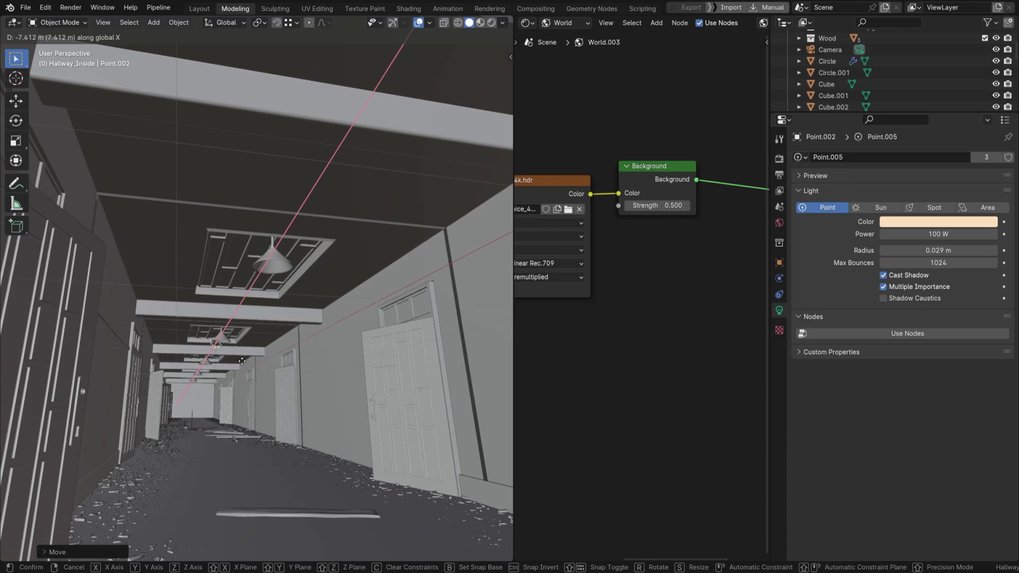
pyautogui.click(302, 361)
pyautogui.moveTo(301, 361); pyautogui.dragTo(366, 315, button='middle')
pyautogui.press('g')
pyautogui.press('x')
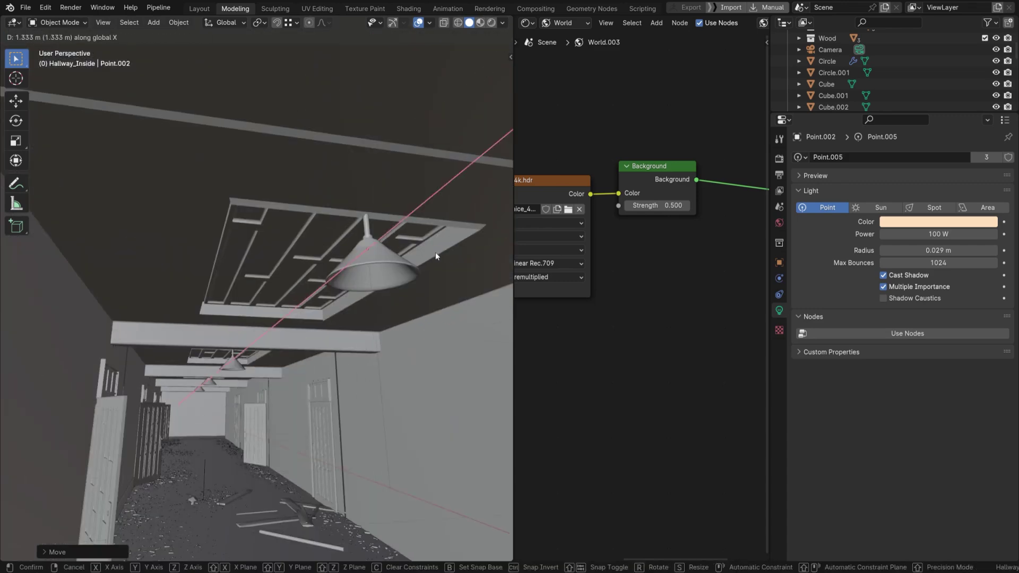
pyautogui.click(436, 253)
pyautogui.scroll(5, 381, 264)
# Step: Orbit up into the lamp shade to check placement, then return to the camera view
pyautogui.moveTo(382, 265); pyautogui.dragTo(410, 221, button='middle')
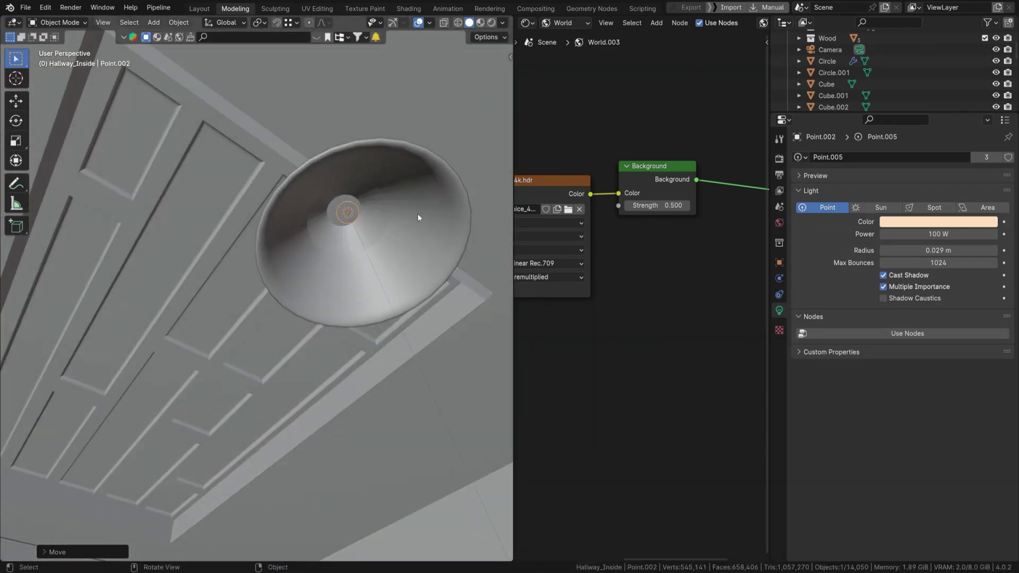
pyautogui.scroll(-5, 348, 244)
pyautogui.moveTo(348, 244); pyautogui.dragTo(344, 245, button='middle')
pyautogui.press('KP_0')
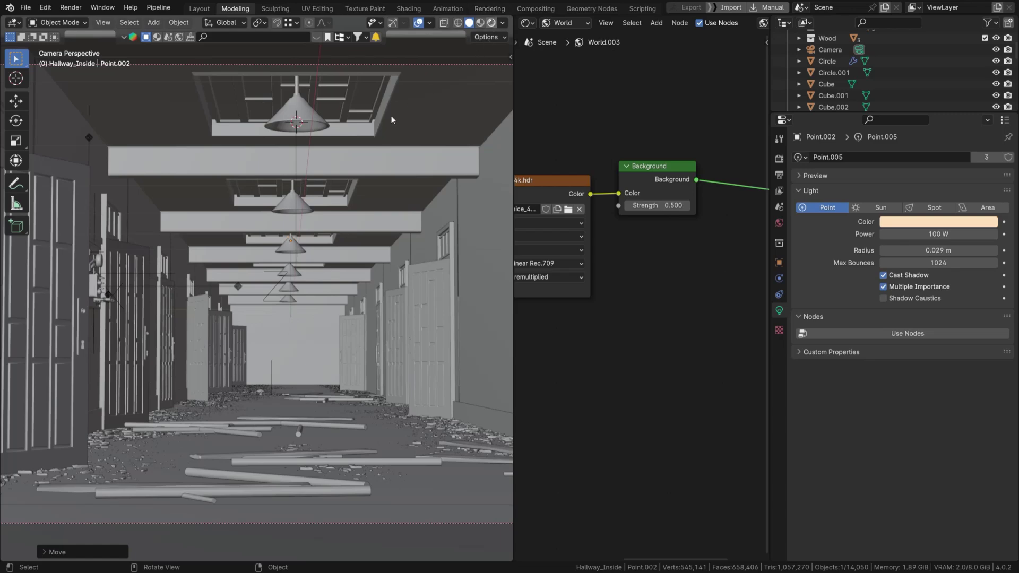
# Step: Switch to Rendered viewport shading and recentre the camera frame
pyautogui.press('z')
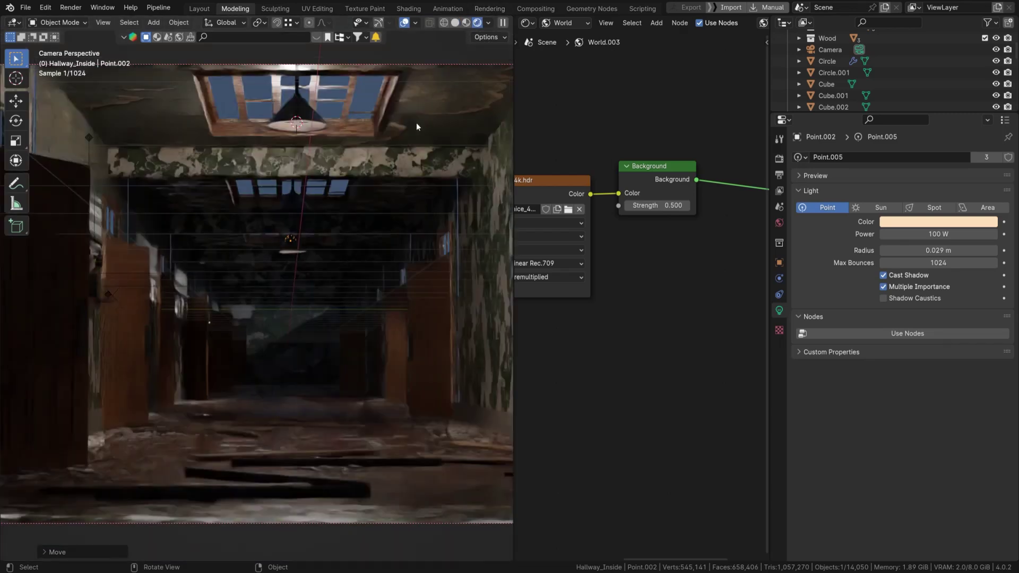
pyautogui.scroll(-3, 374, 173)
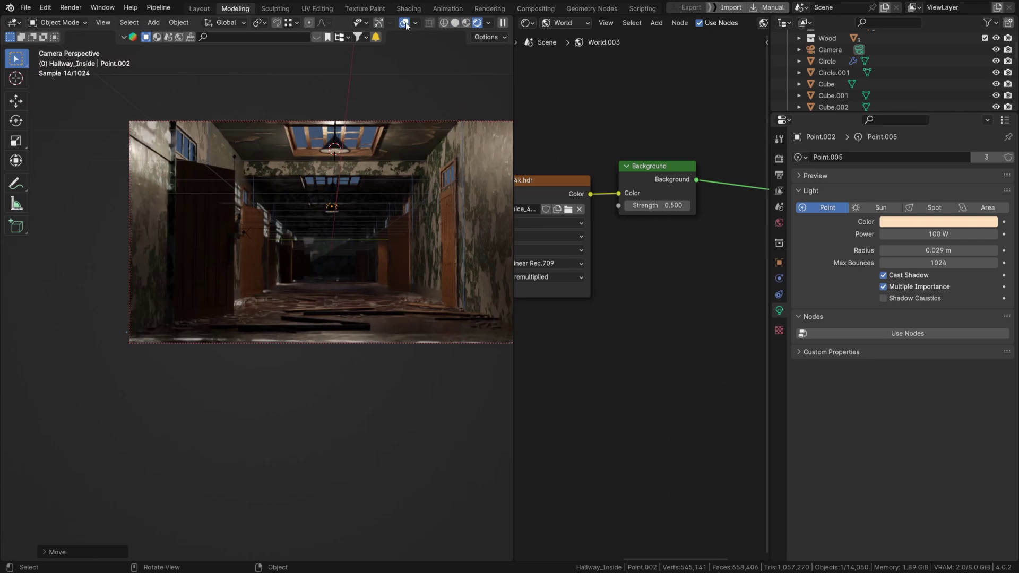
pyautogui.moveTo(358, 169); pyautogui.dragTo(354, 174, button='middle')
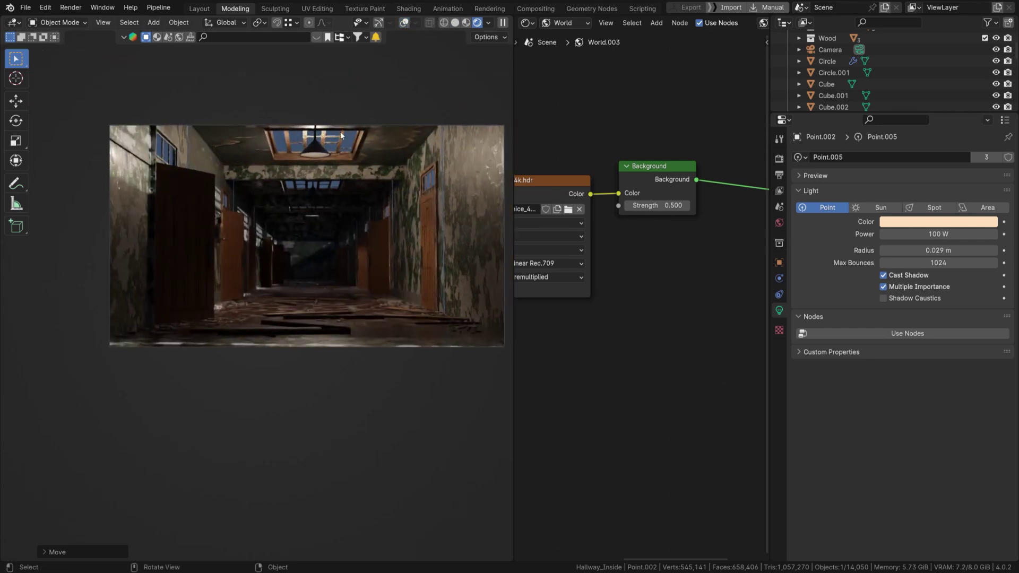
pyautogui.scroll(2, 345, 165)
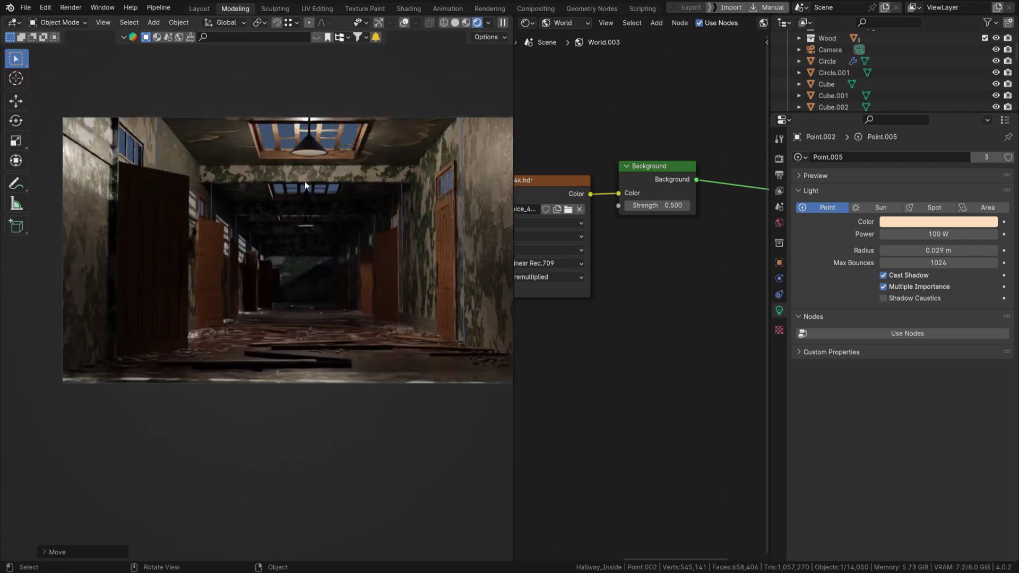